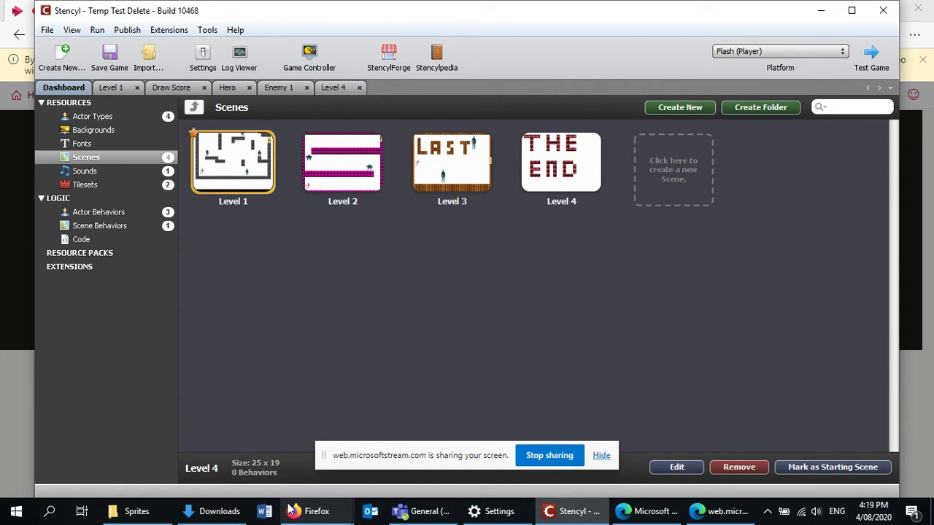
# Switch to the Cool Text page in Firefox and open the generator for the Tribal text style.
pyautogui.moveTo(305, 509)
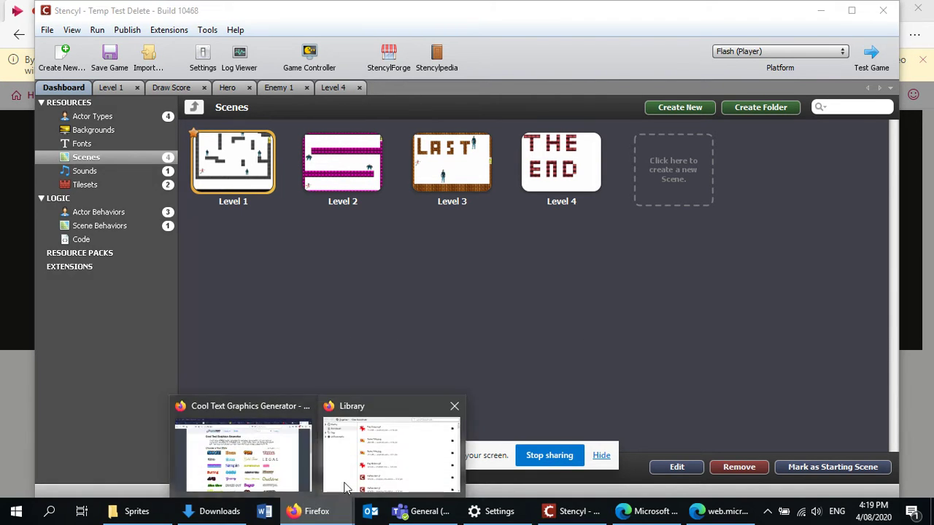
pyautogui.click(242, 435)
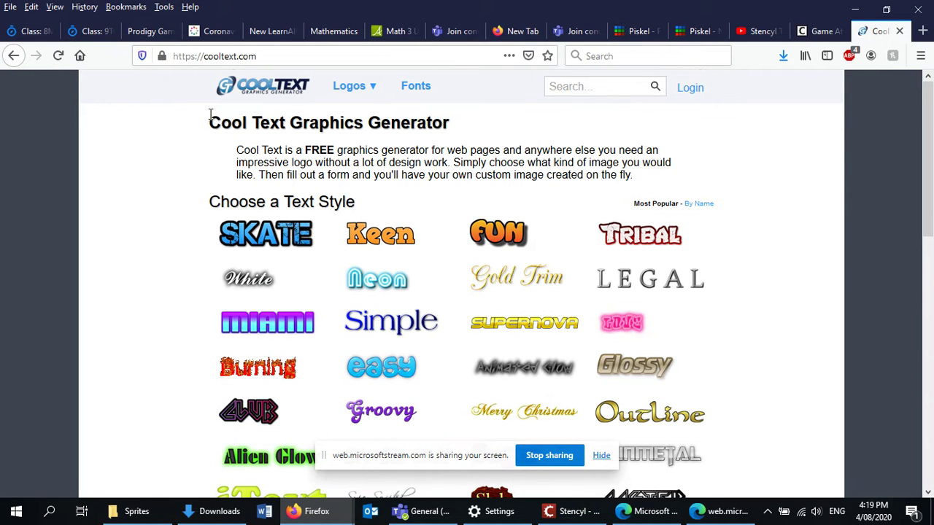
pyautogui.moveTo(645, 250)
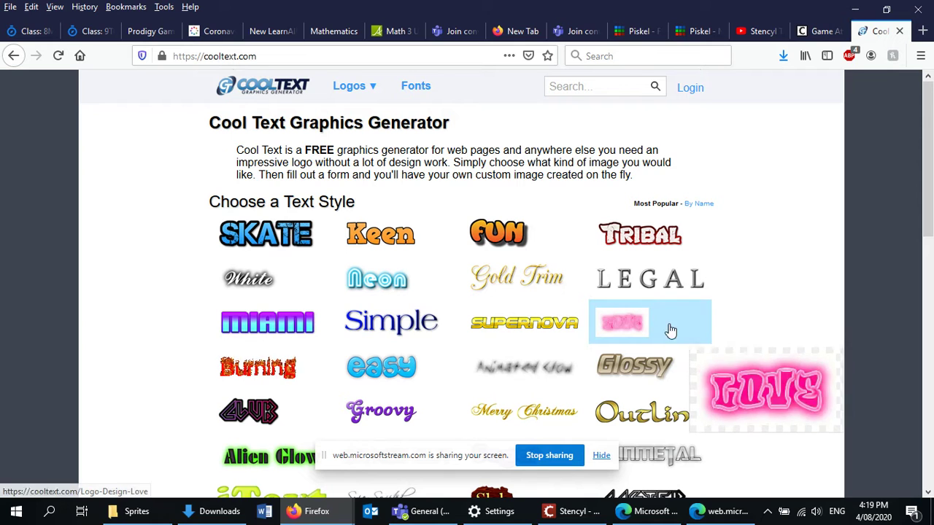
pyautogui.moveTo(638, 293)
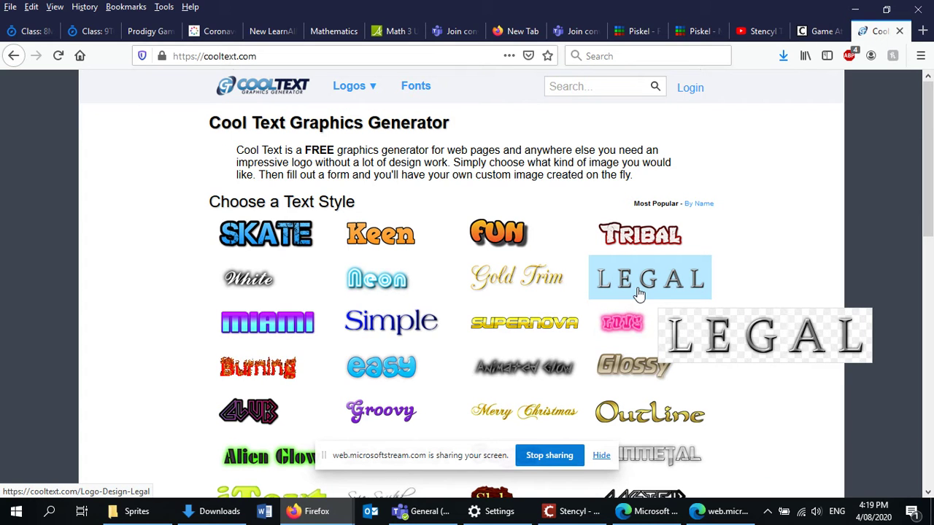
pyautogui.click(640, 235)
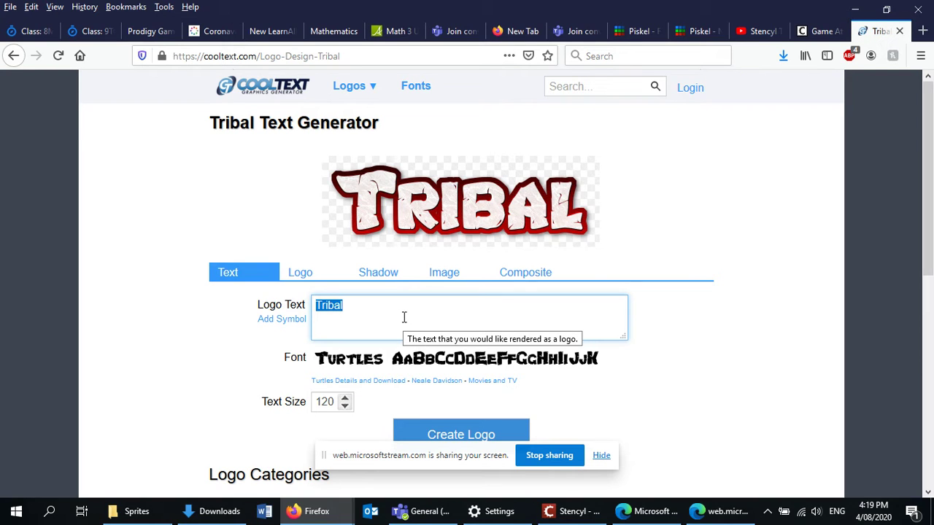
# Replace the Tribal logo's sample text with "My Cool Game".
pyautogui.write('M')
pyautogui.press('BackSpace')
pyautogui.write('y Cool Game')
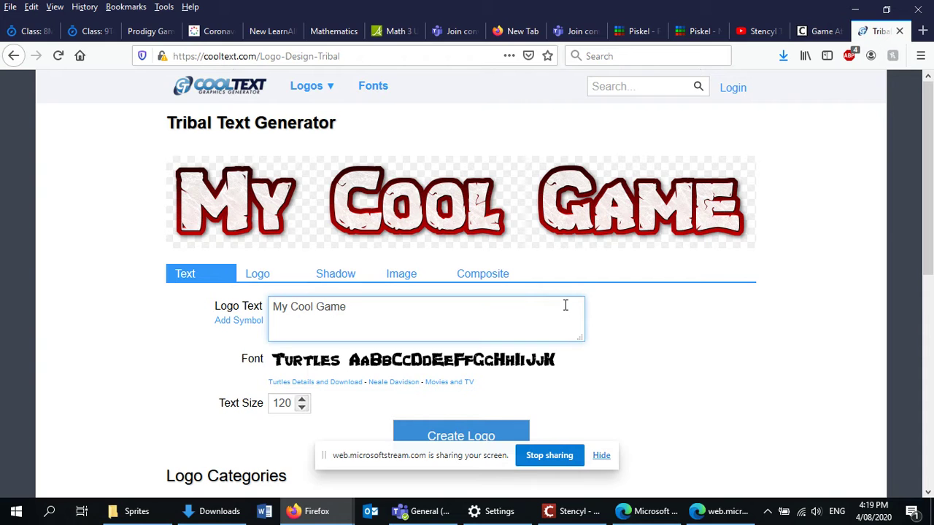
# Set the "My Cool Game" logo's text size to 400 and create the logo.
pyautogui.doubleClick(277, 405)
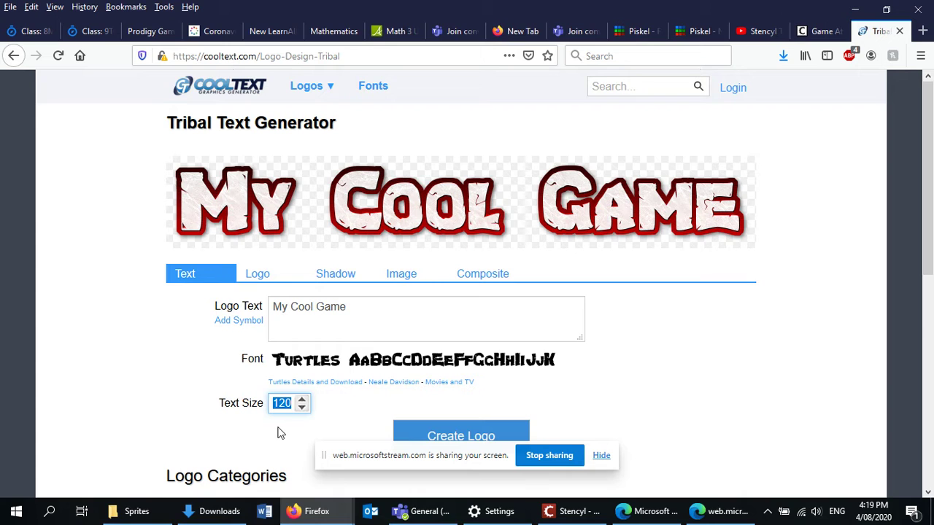
pyautogui.write('400')
pyautogui.click(675, 392)
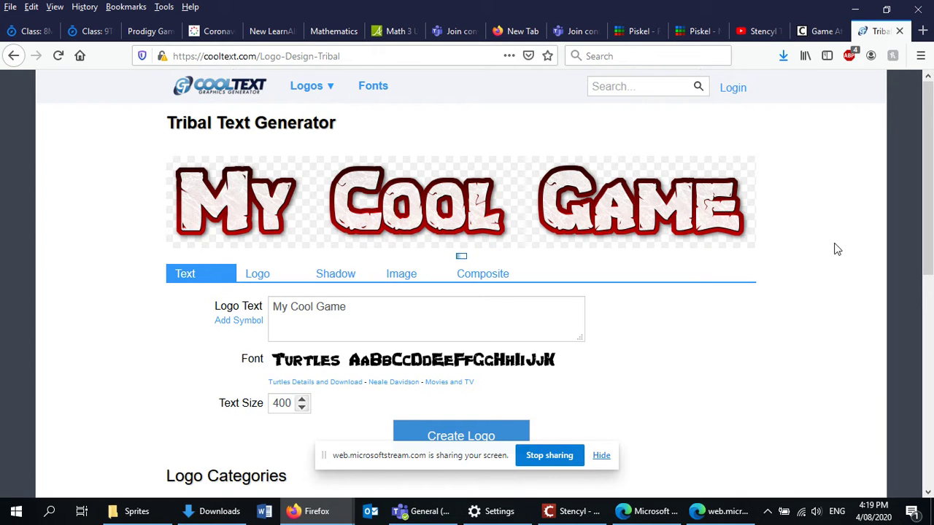
pyautogui.scroll(-2, 802, 263)
pyautogui.scroll(-1, 803, 263)
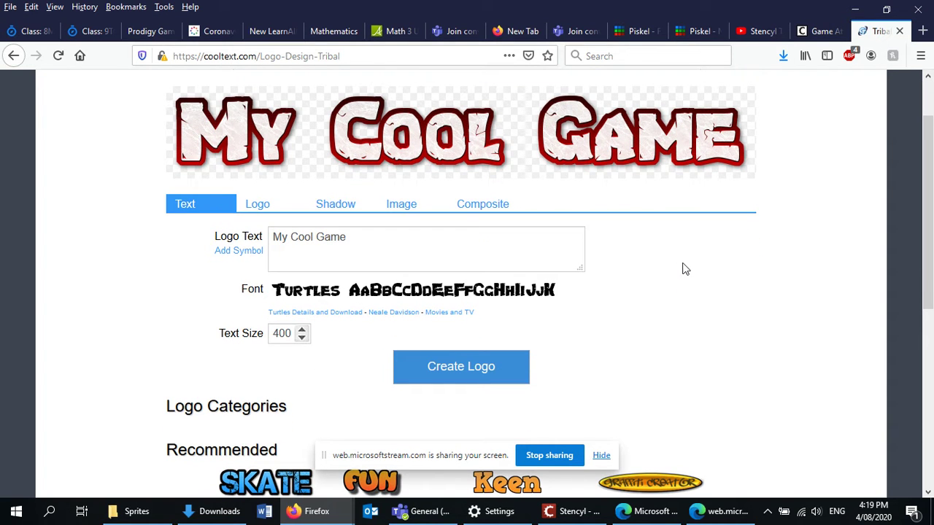
pyautogui.scroll(-2, 635, 329)
pyautogui.scroll(-7, 668, 349)
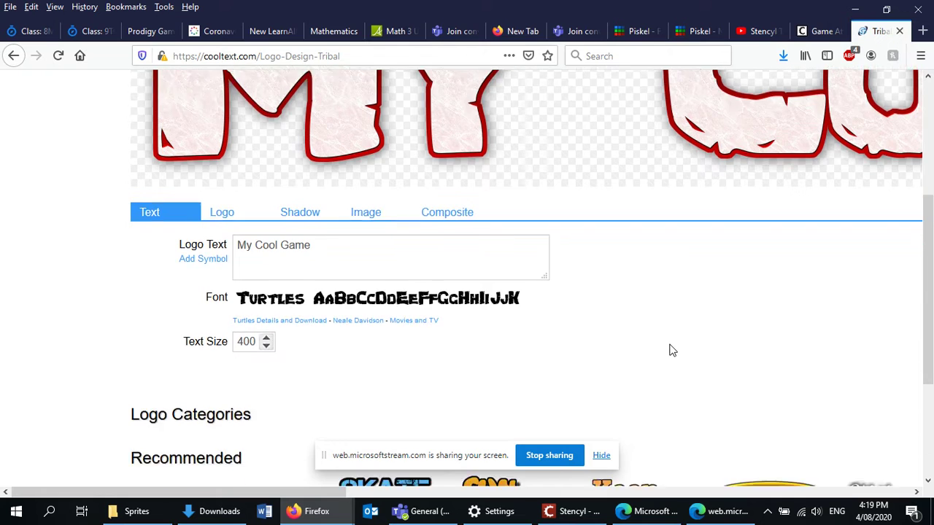
pyautogui.scroll(5, 676, 343)
pyautogui.scroll(-5, 675, 344)
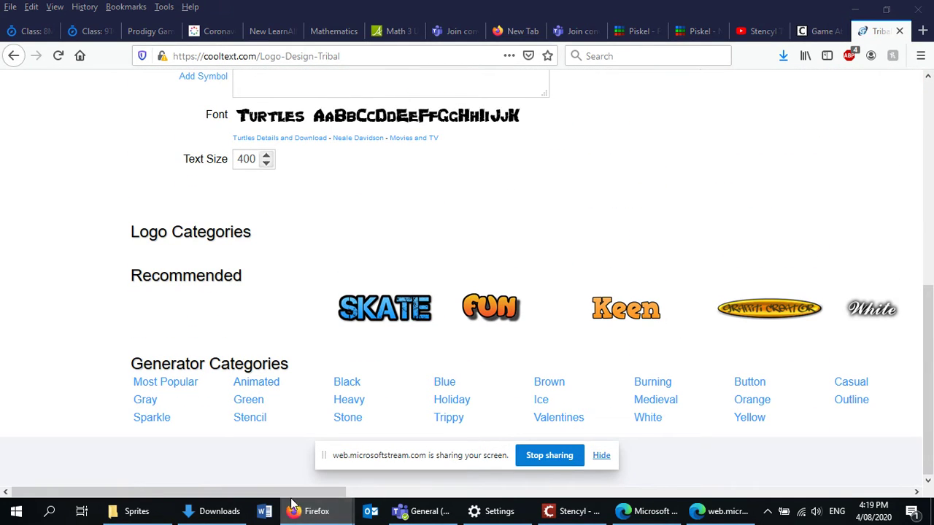
pyautogui.moveTo(292, 494); pyautogui.dragTo(537, 494)
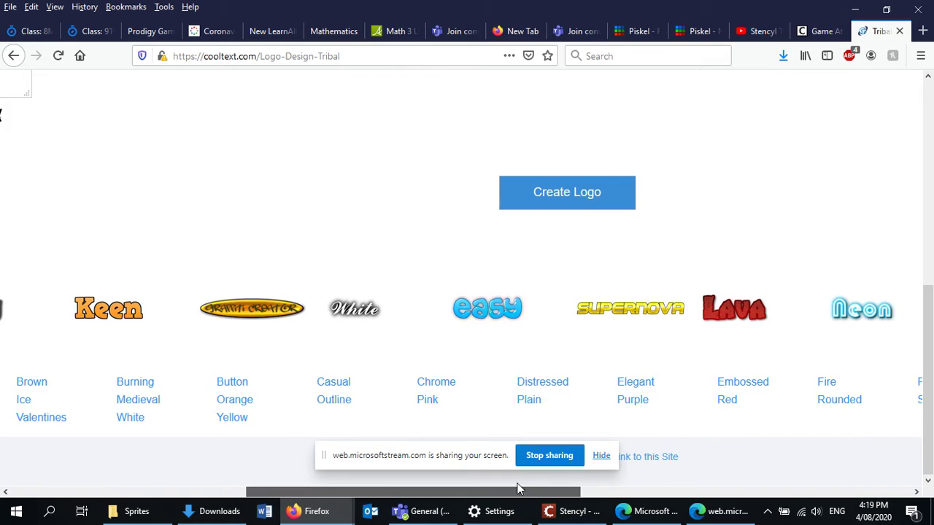
pyautogui.click(569, 193)
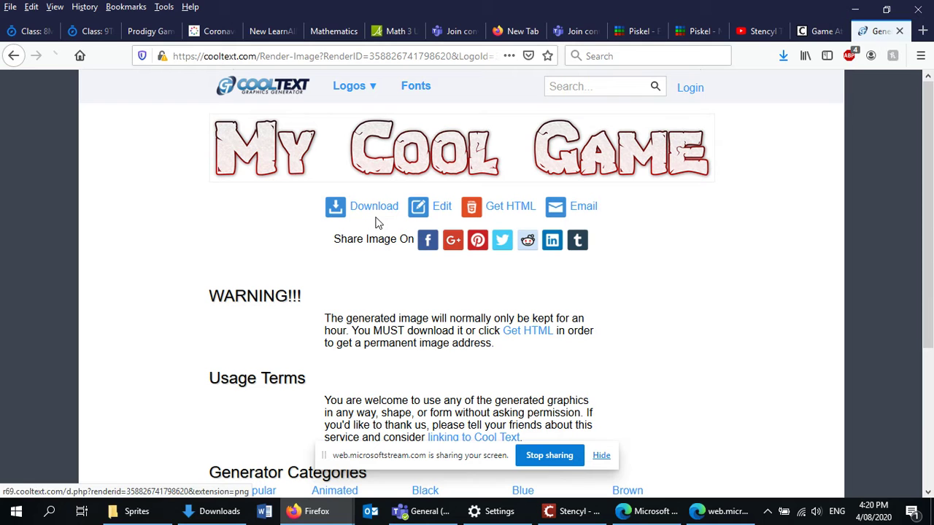
# Download the generated title logo and save it as a PNG named "Game Title" in the Sprites folder.
pyautogui.click(372, 210)
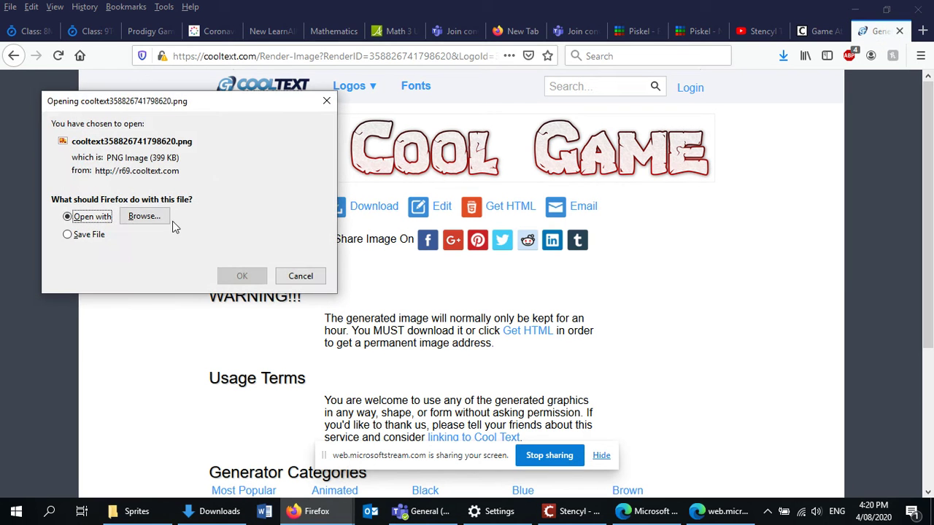
pyautogui.click(88, 235)
pyautogui.click(239, 279)
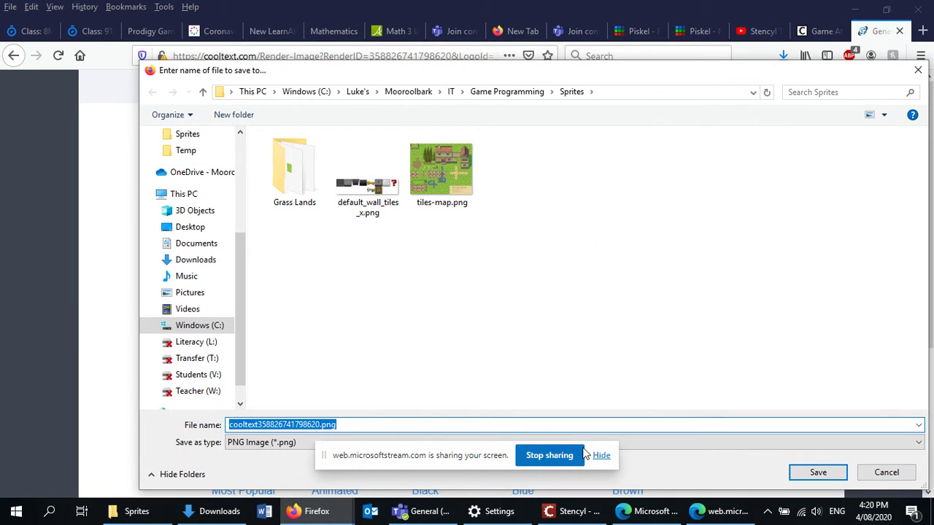
pyautogui.write('Game Title')
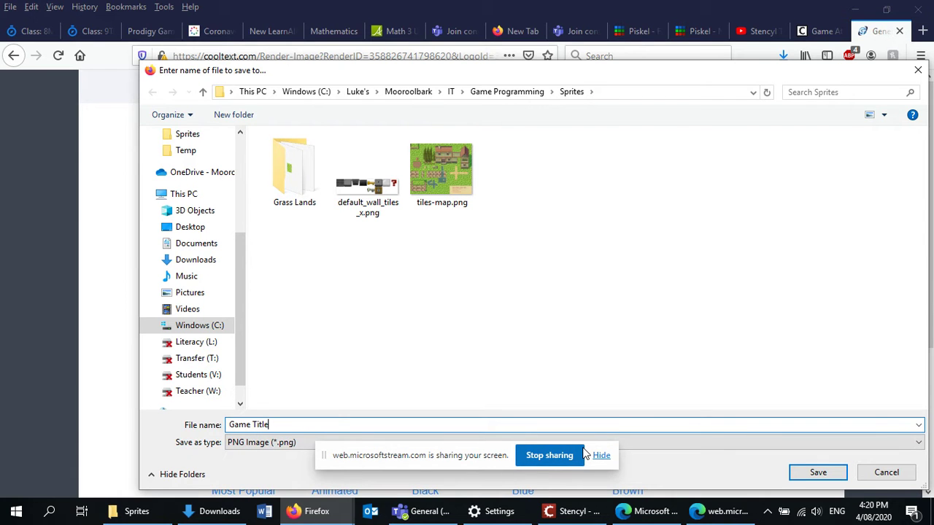
pyautogui.click(800, 473)
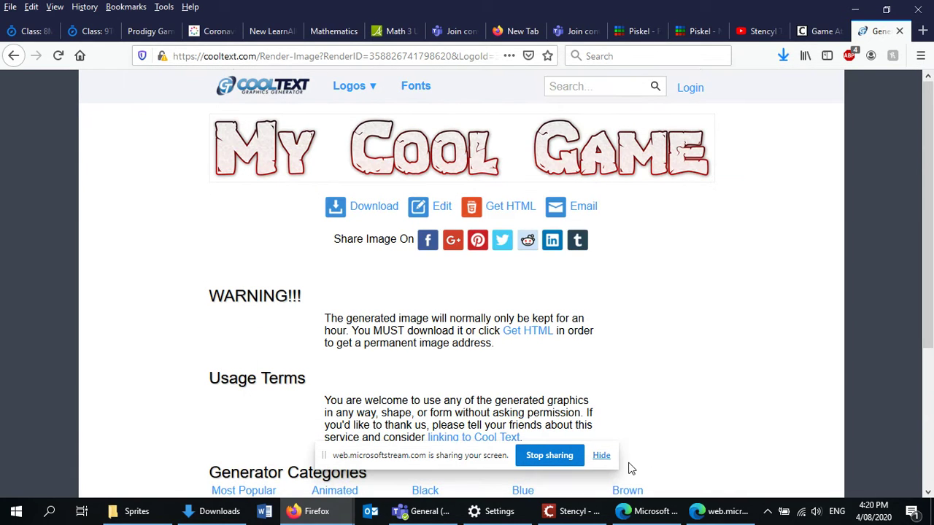
pyautogui.click(604, 457)
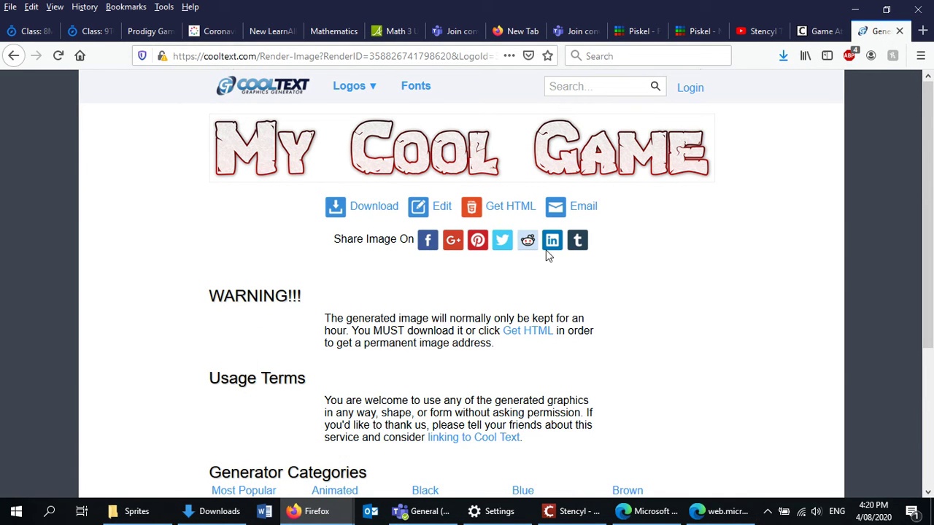
# Return to the text style list, open the Animated Glow generator and set its logo text to "PLAY".
pyautogui.click(265, 87)
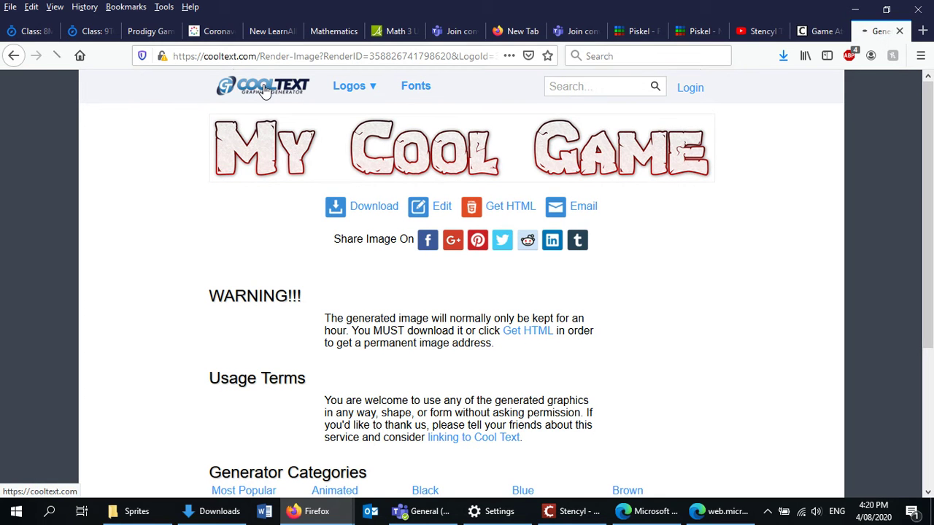
pyautogui.moveTo(428, 307)
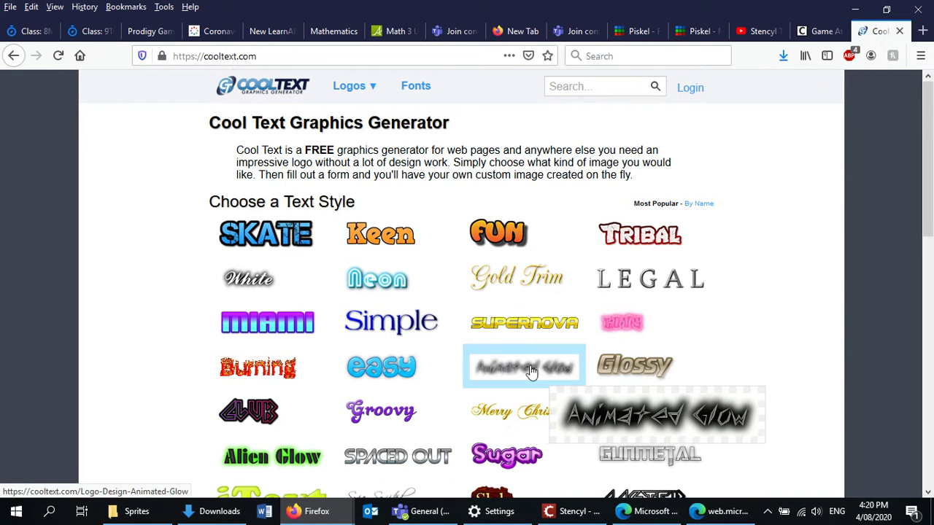
pyautogui.click(531, 371)
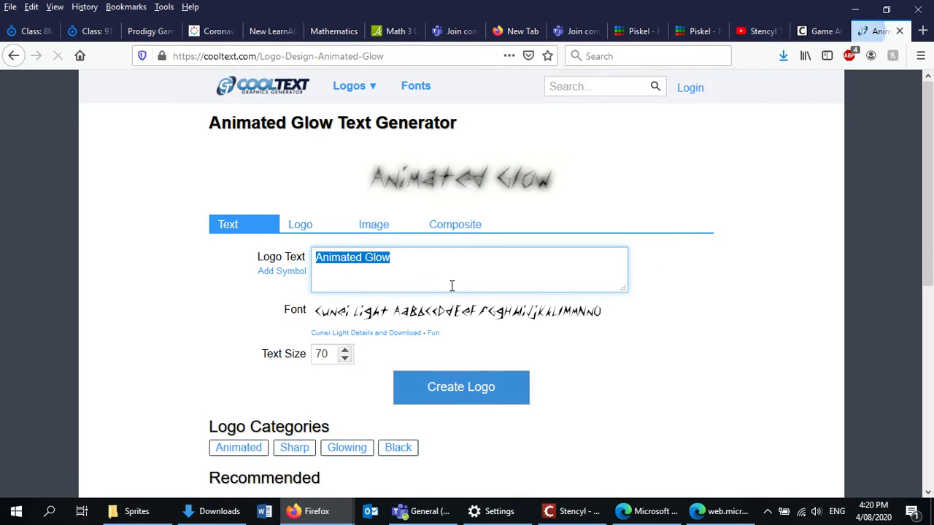
pyautogui.write('PLAY')
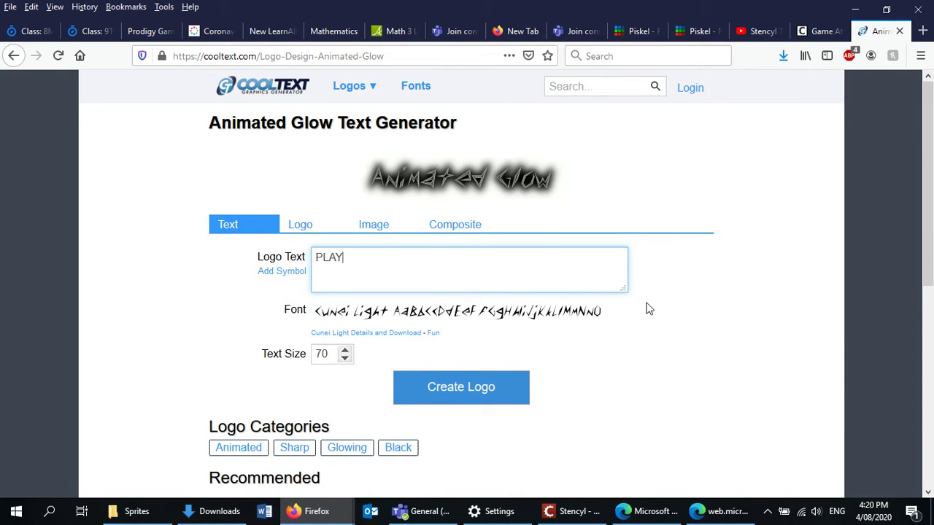
# Set the "PLAY" logo's text size to 400 and create the animated logo.
pyautogui.click(321, 354)
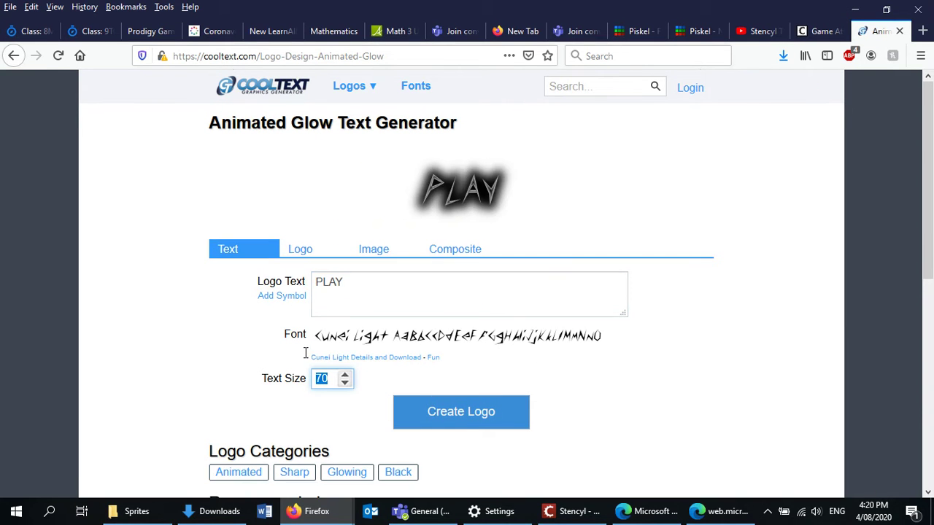
pyautogui.write('400')
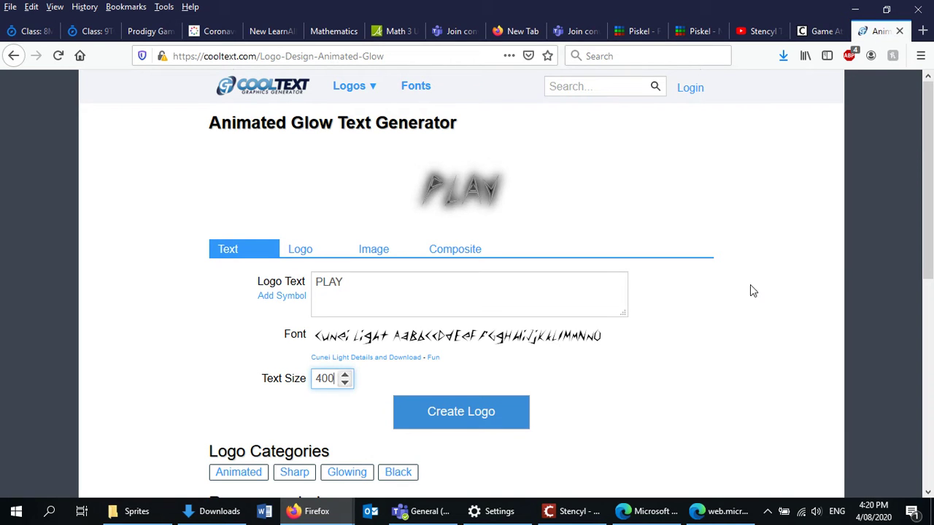
pyautogui.click(767, 354)
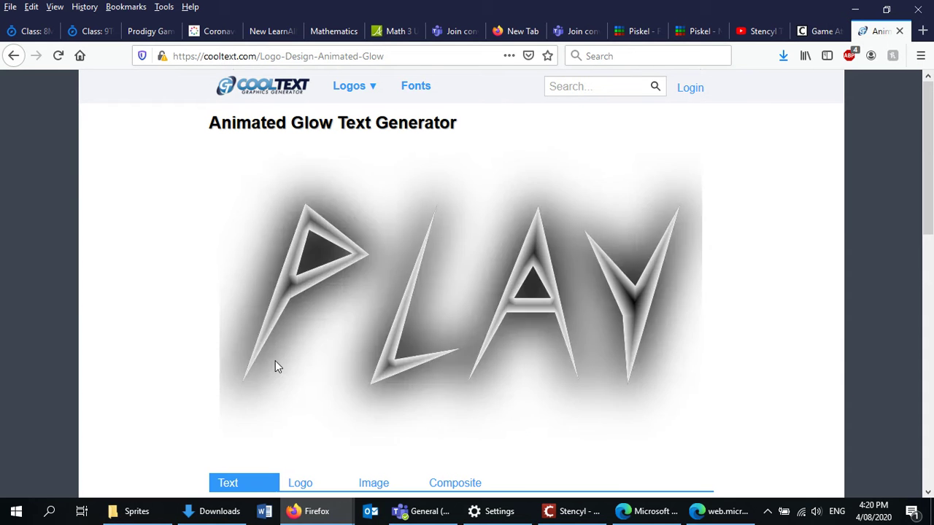
pyautogui.scroll(-3, 657, 331)
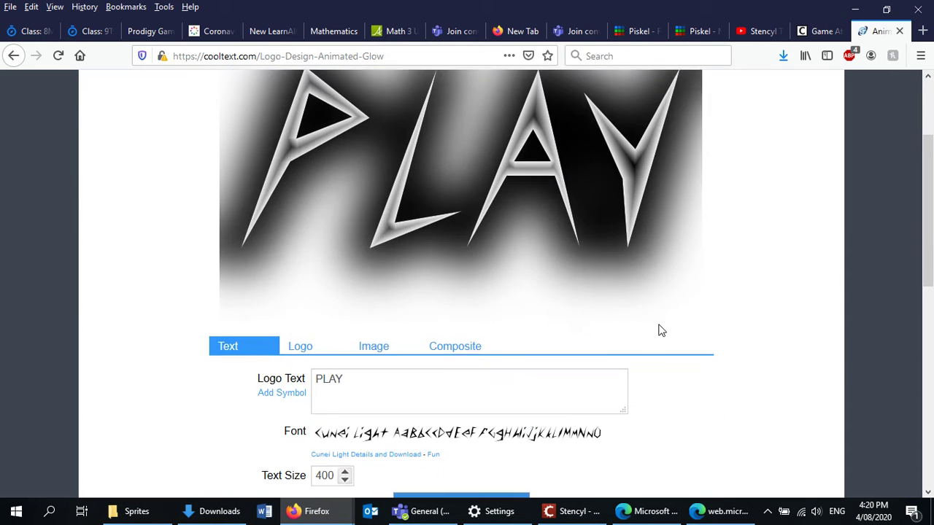
pyautogui.scroll(3, 729, 382)
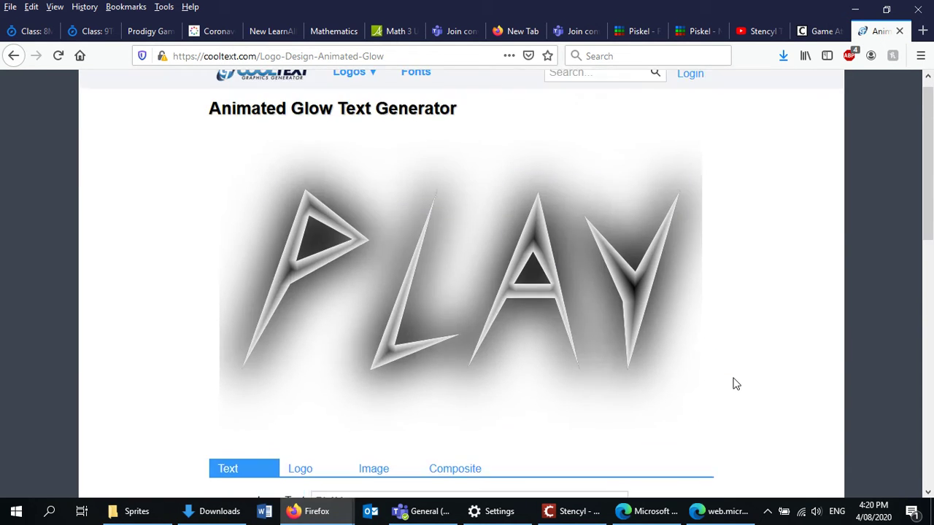
pyautogui.scroll(-4, 736, 384)
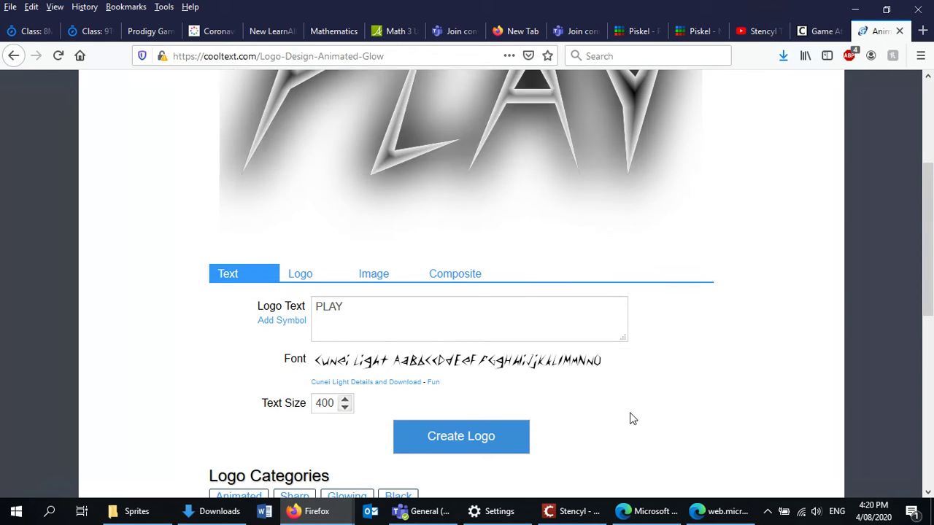
pyautogui.click(462, 436)
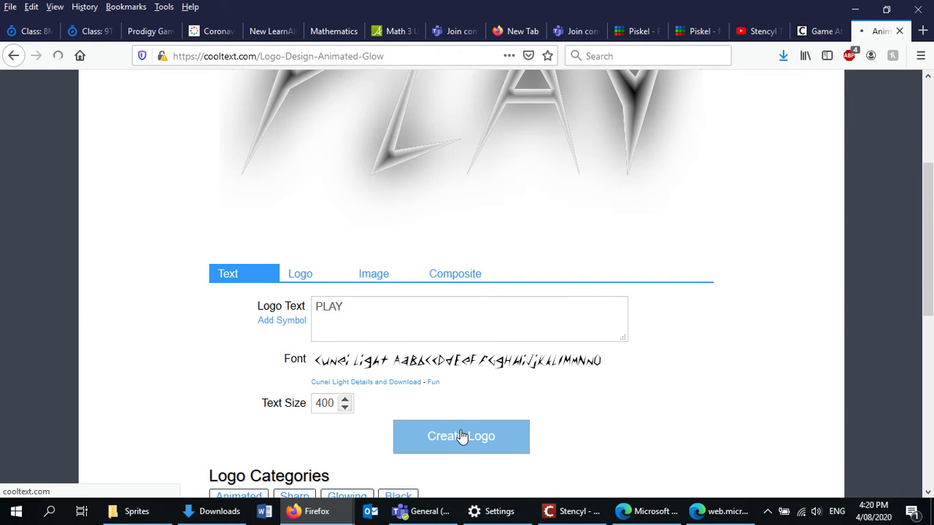
# Download the animated PLAY logo and save it as a GIF named "Play Button" in the Sprites folder.
pyautogui.scroll(-3, 406, 245)
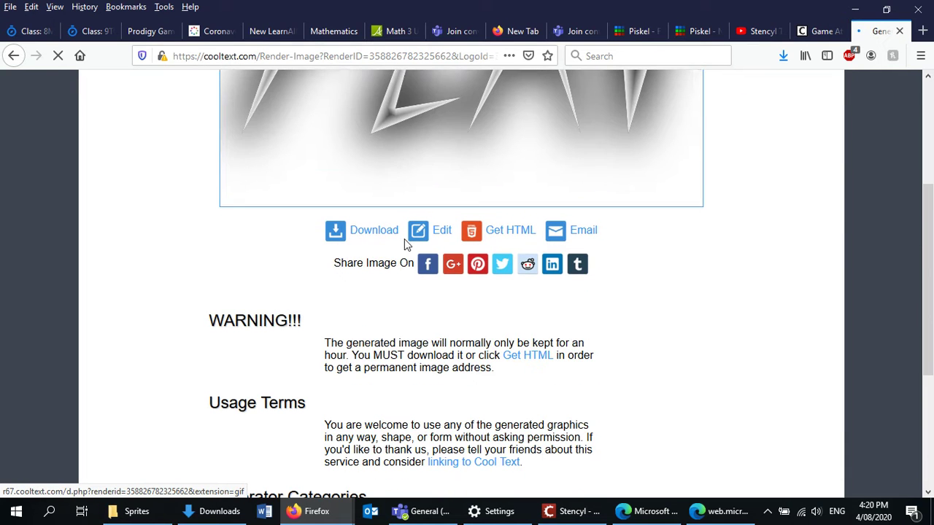
pyautogui.click(363, 238)
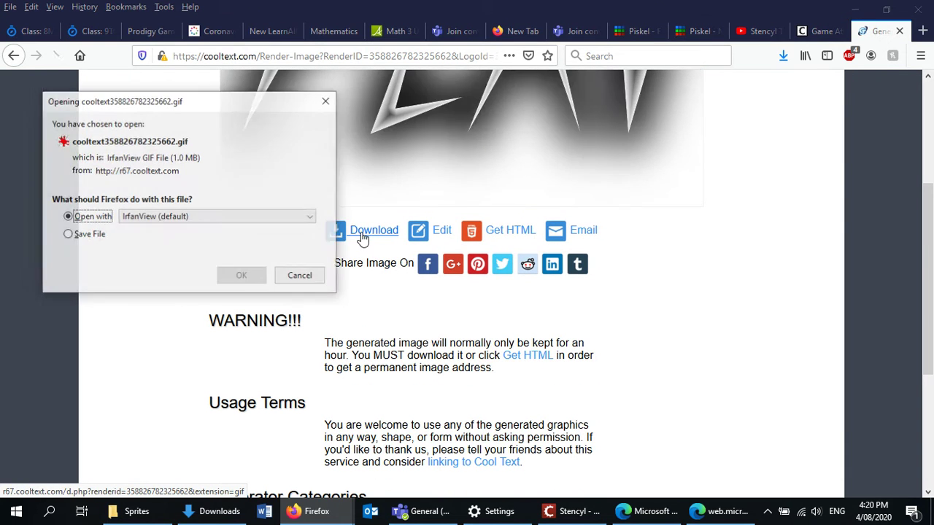
pyautogui.click(82, 236)
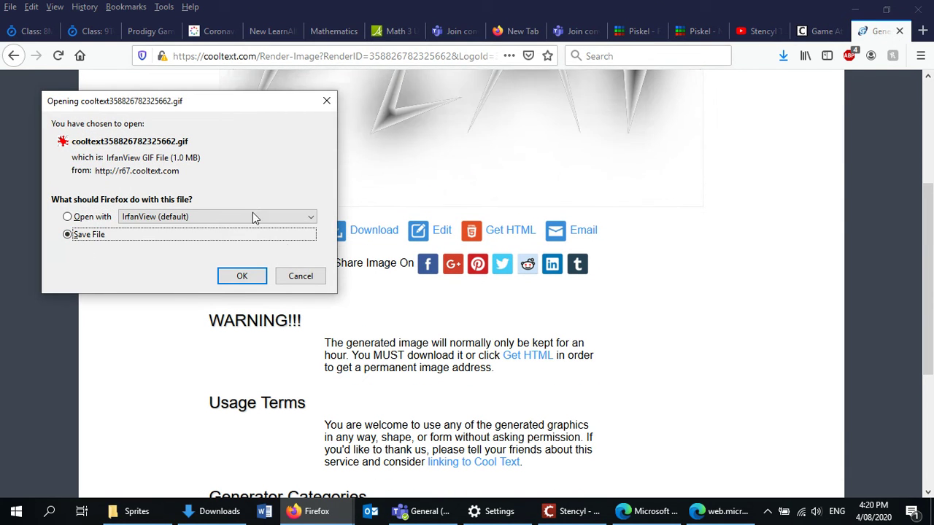
pyautogui.click(242, 277)
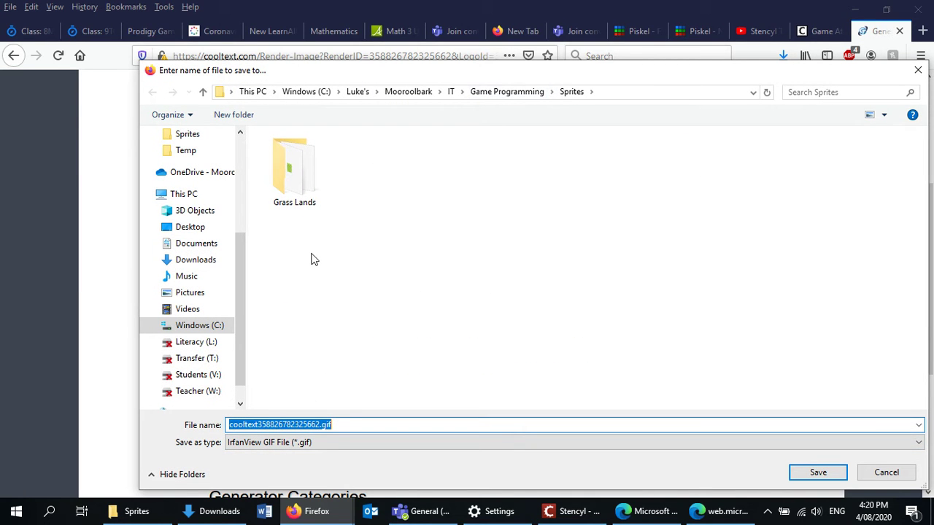
pyautogui.write('Play Button')
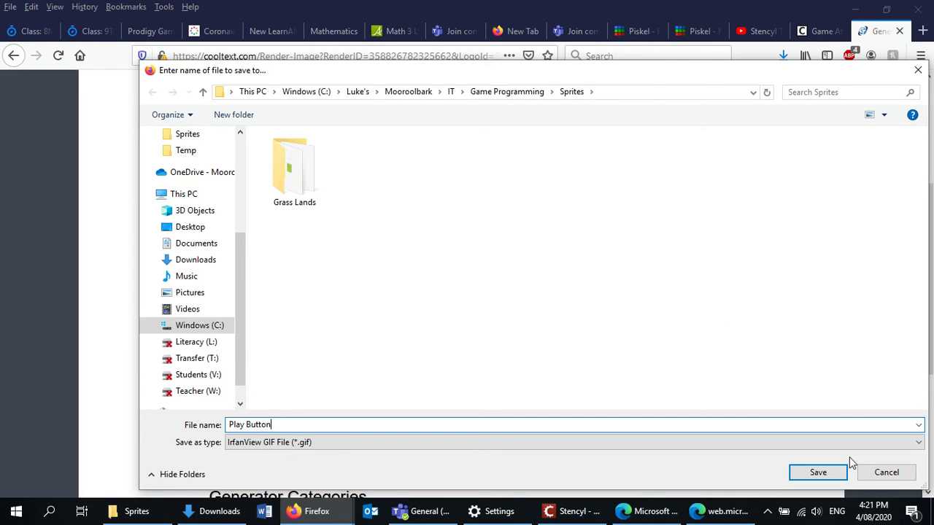
pyautogui.click(818, 472)
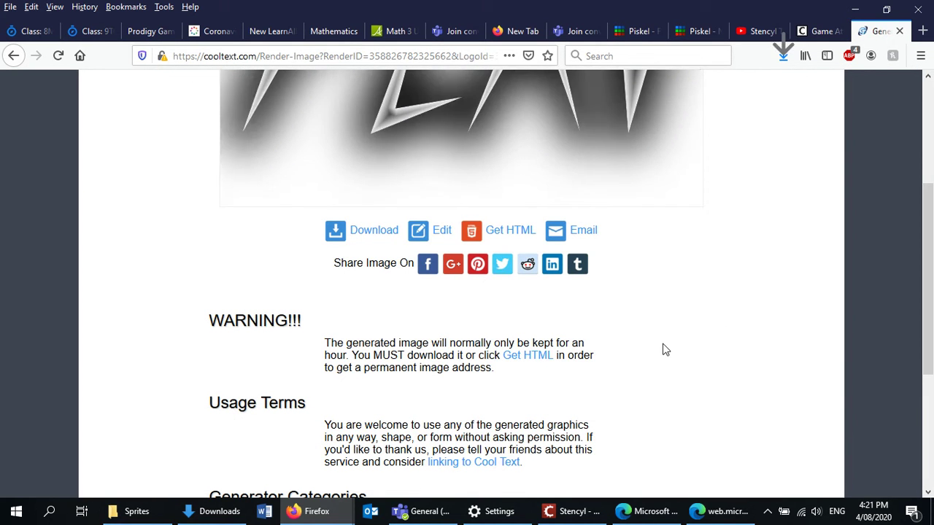
# Switch to Stencyl and create a new scene named "Title Screen" with the default size and background.
pyautogui.scroll(2, 662, 349)
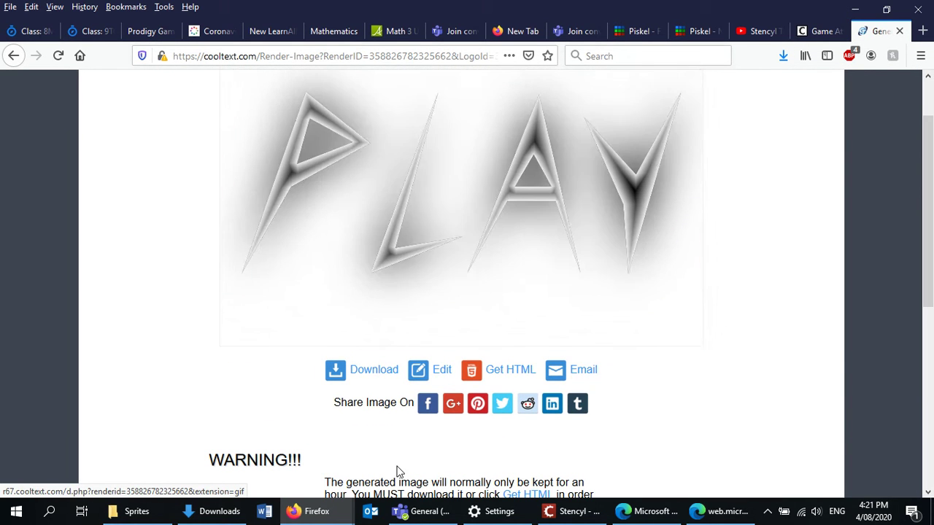
pyautogui.click(573, 512)
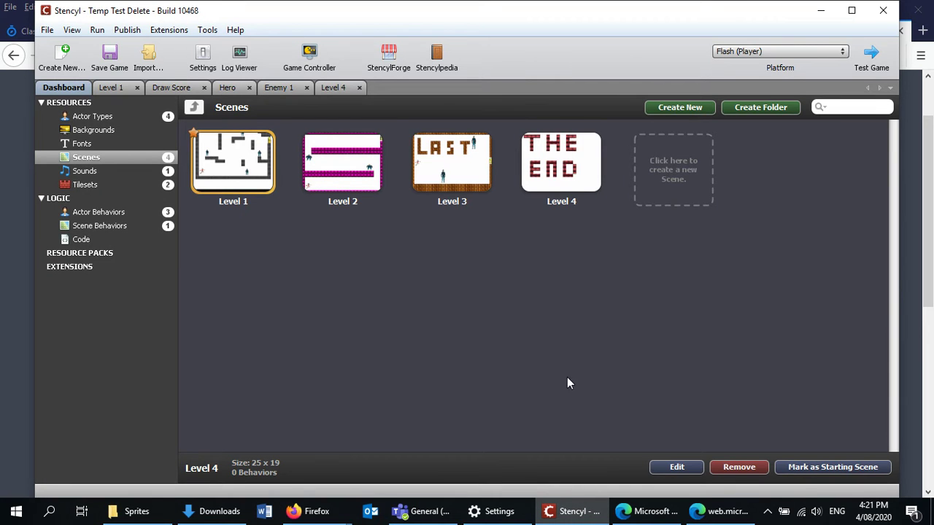
pyautogui.click(686, 165)
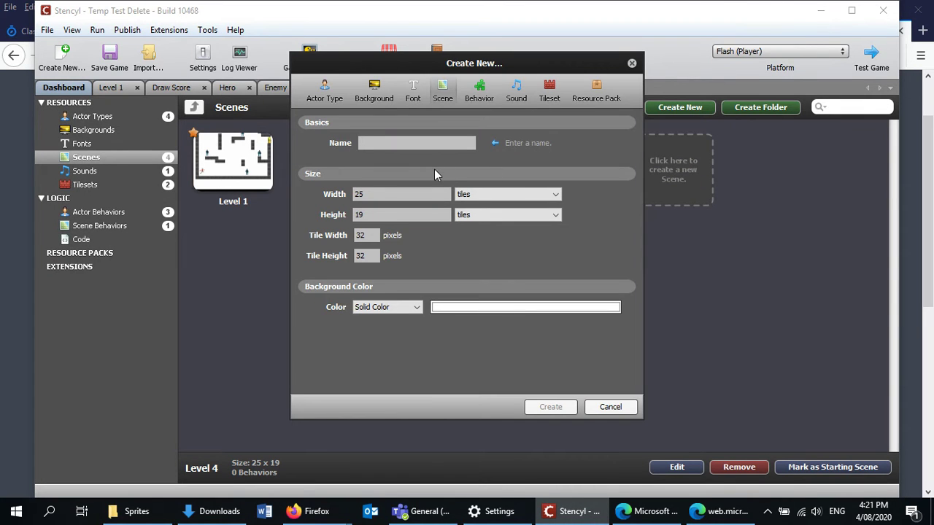
pyautogui.write('Title Screen')
pyautogui.click(560, 411)
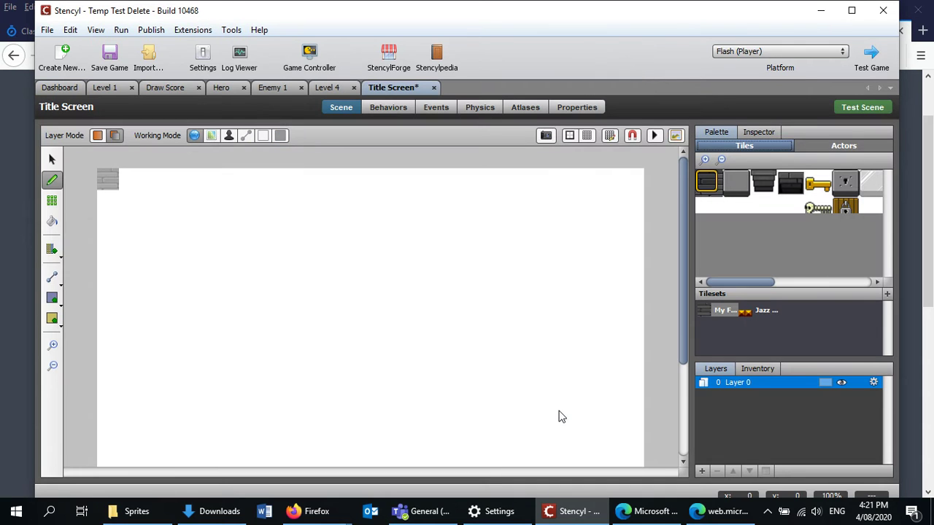
# Create a new actor type named "Title" from the scene's actor list.
pyautogui.click(844, 147)
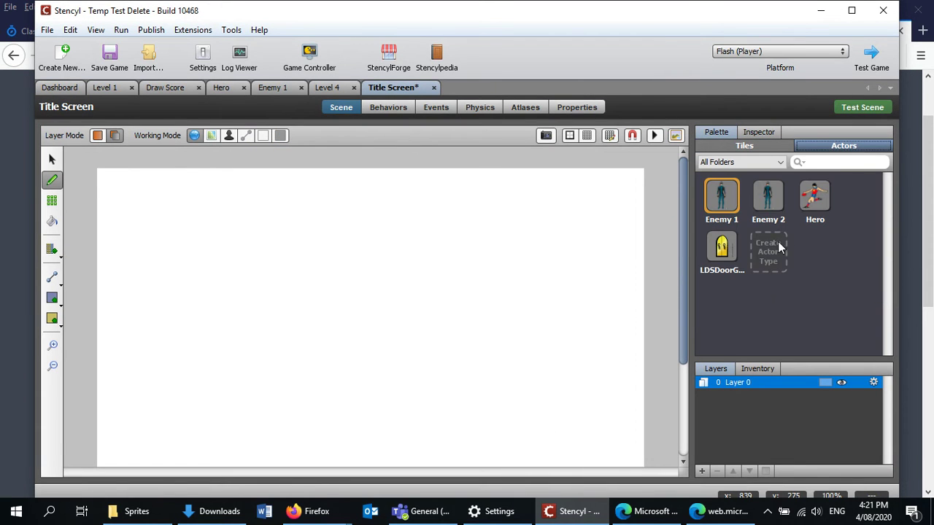
pyautogui.click(772, 249)
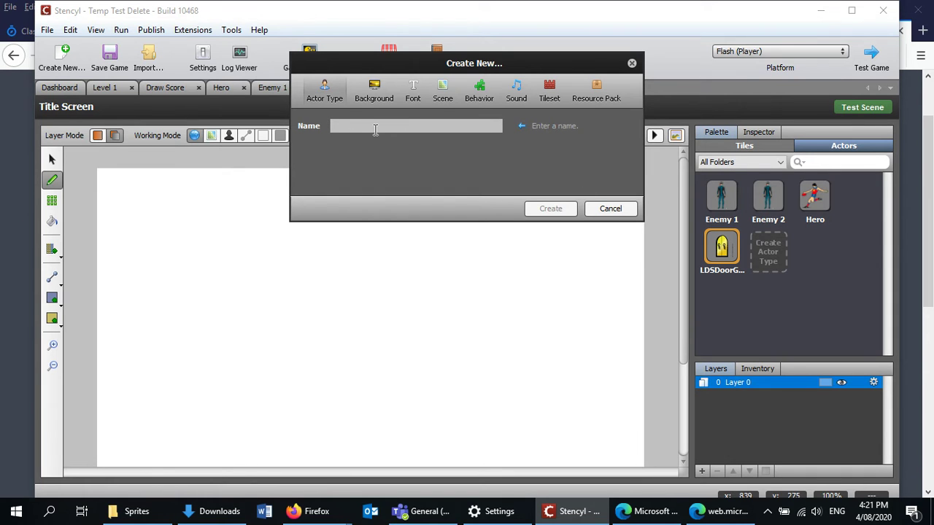
pyautogui.write('Title')
pyautogui.click(551, 209)
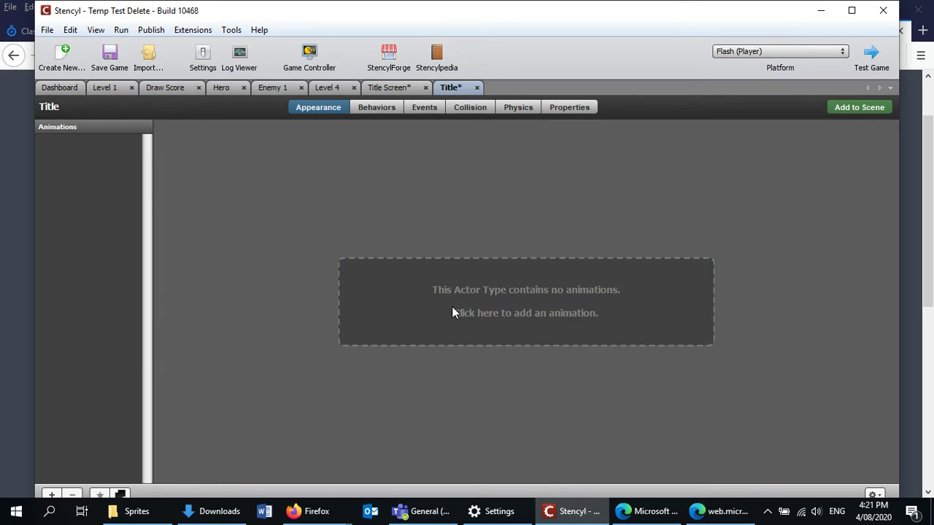
# Add an animation to the Title actor and import Game Title.png from the Sprites folder as its frame.
pyautogui.click(494, 298)
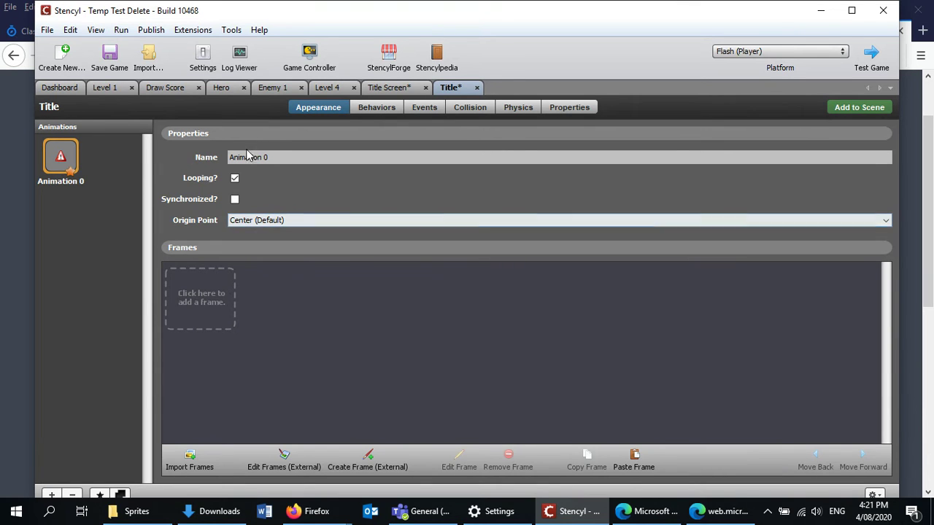
pyautogui.click(210, 314)
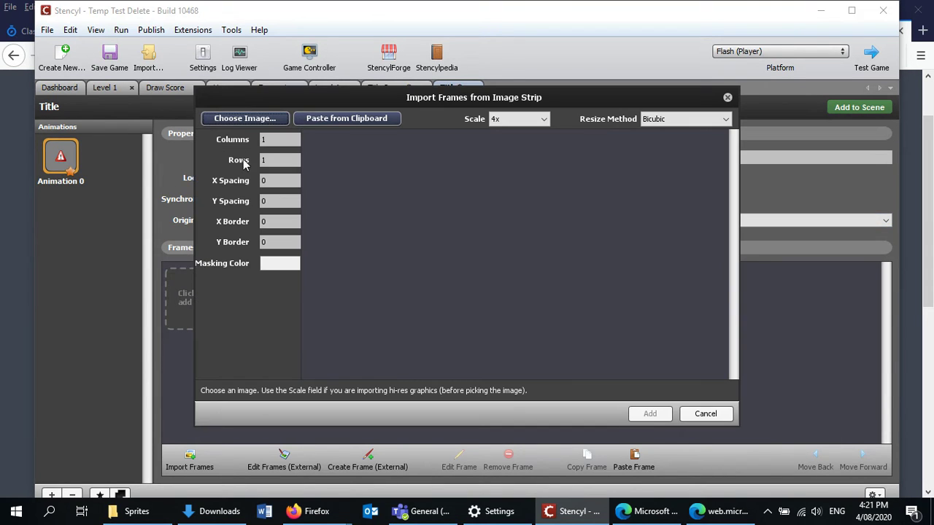
pyautogui.click(238, 121)
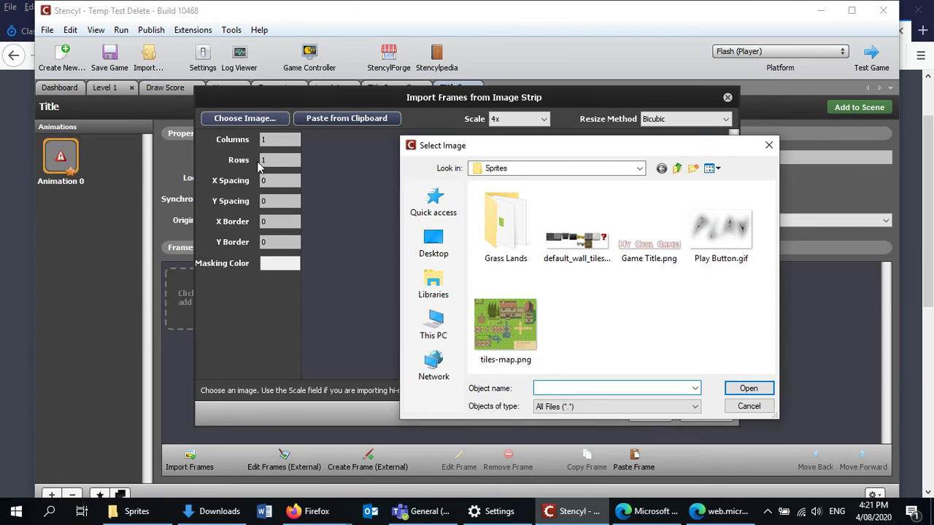
pyautogui.click(665, 259)
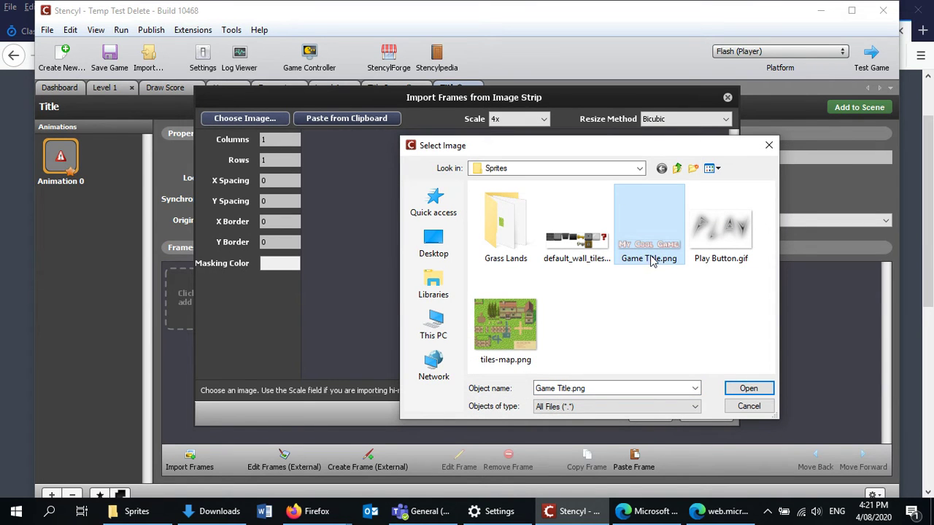
pyautogui.click(749, 389)
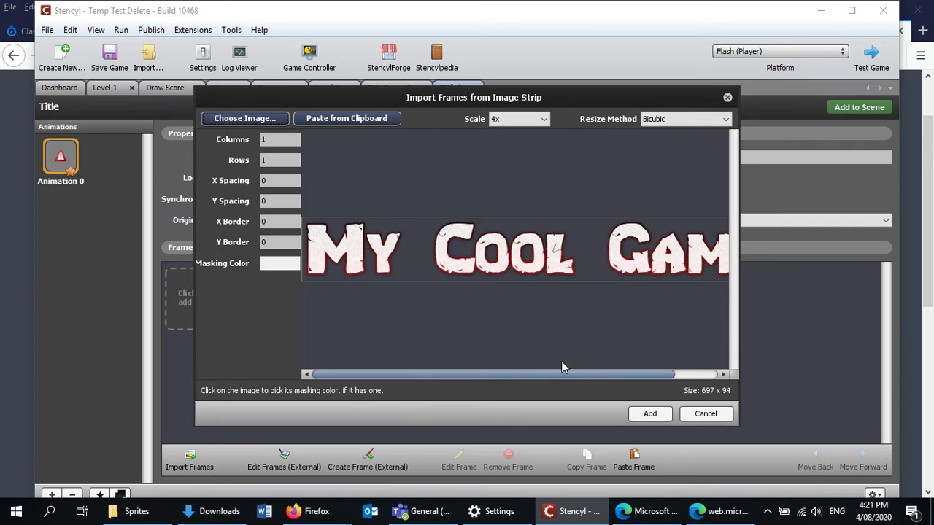
pyautogui.click(649, 415)
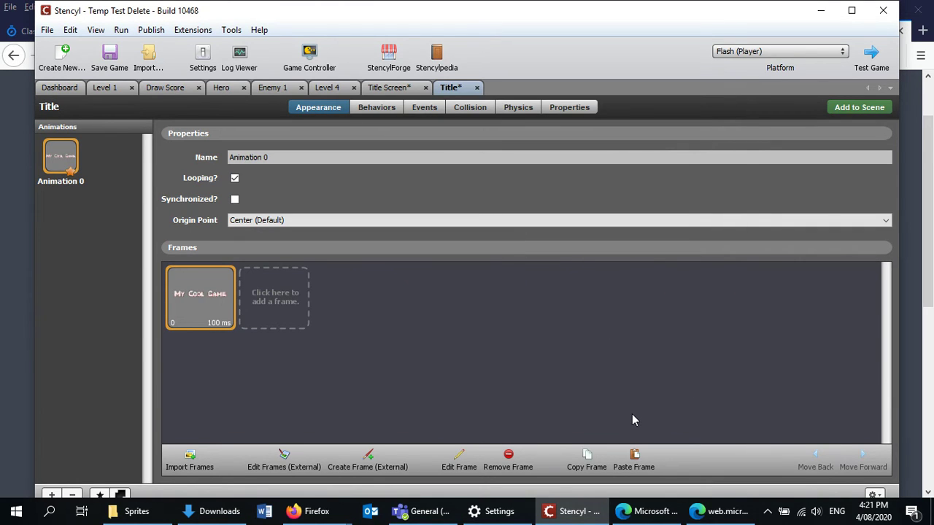
# Add the Title actor to the Title Screen scene, placing it centred near the scene's upper edge, and return to the selection tool.
pyautogui.click(857, 110)
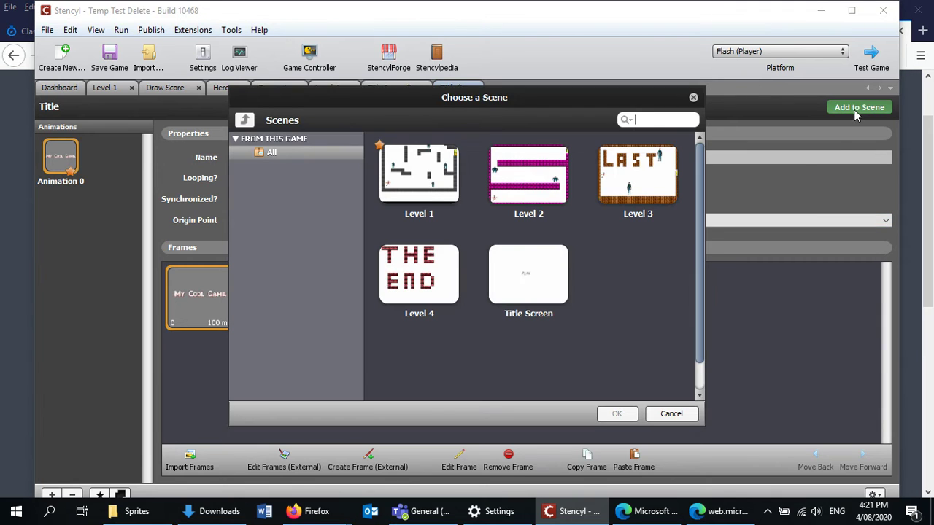
pyautogui.click(538, 289)
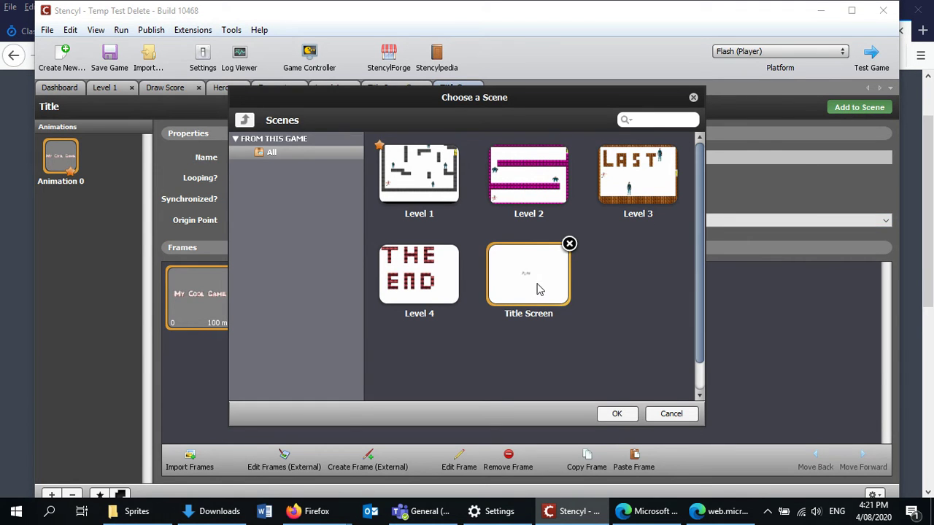
pyautogui.click(618, 414)
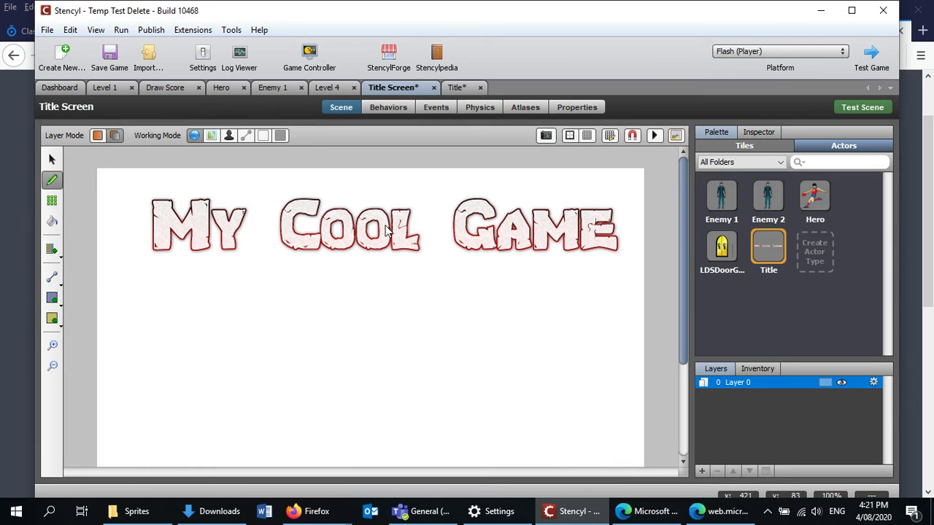
pyautogui.click(382, 240)
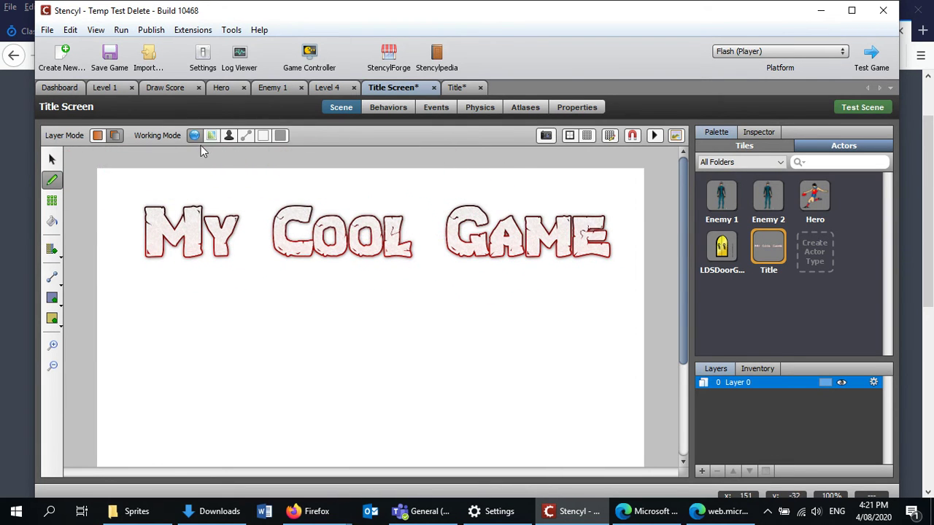
pyautogui.click(51, 178)
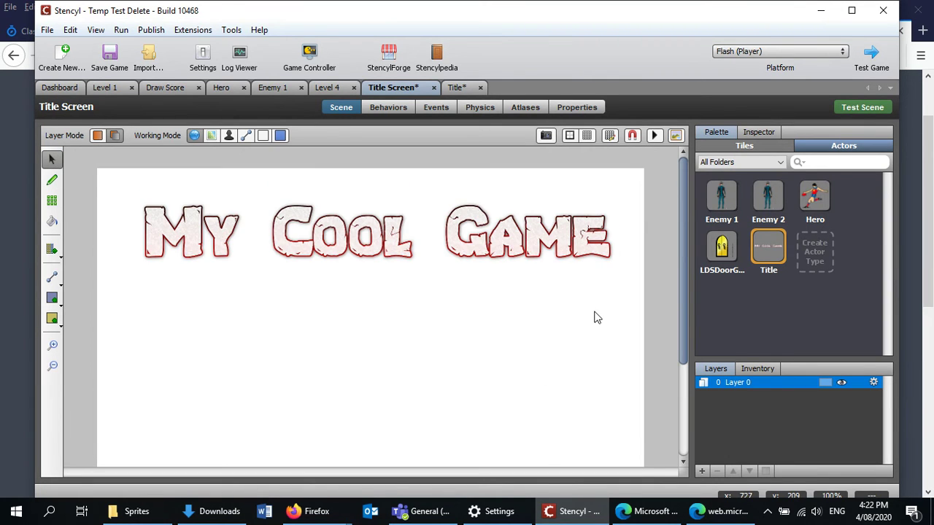
# Create a new actor type named "Play Button".
pyautogui.click(830, 257)
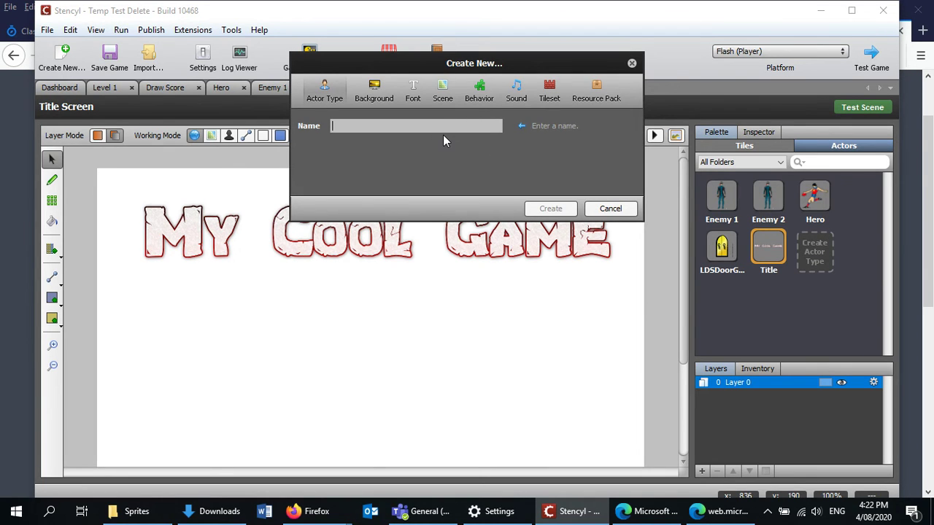
pyautogui.write('Play Button')
pyautogui.click(552, 209)
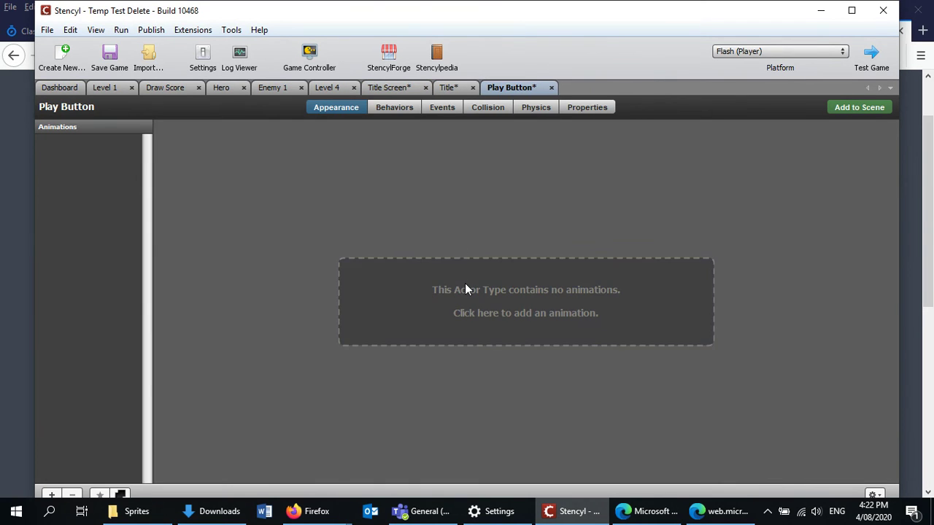
# Add an animation to the Play Button actor and import its frames from Play Button.gif in the Sprites folder.
pyautogui.click(466, 284)
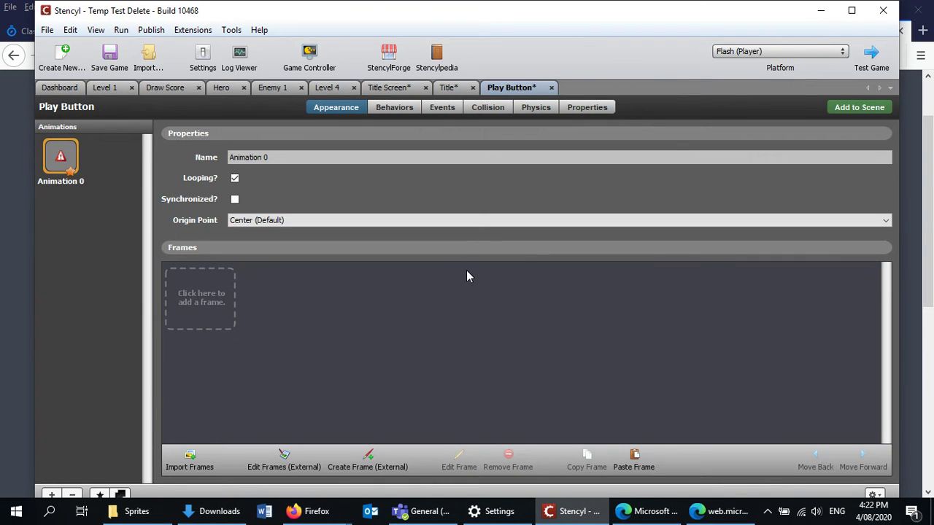
pyautogui.click(187, 312)
pyautogui.click(235, 121)
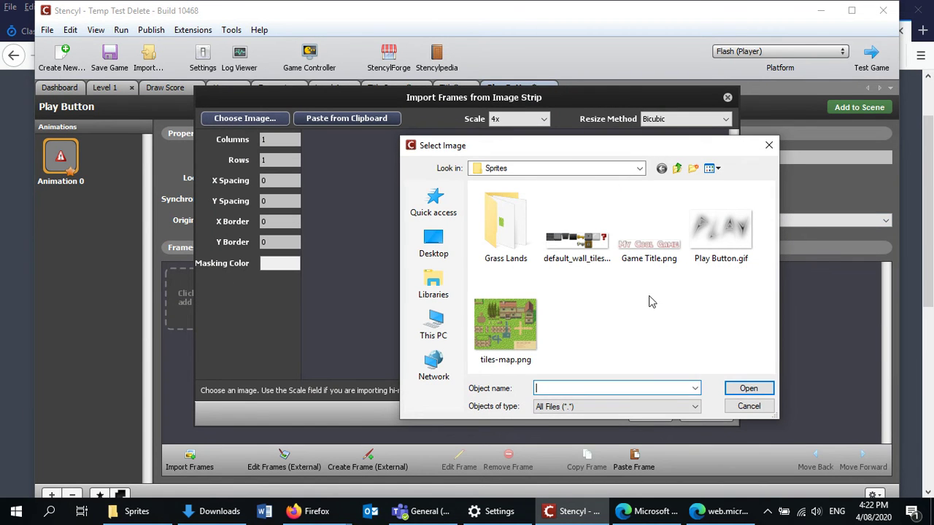
pyautogui.click(705, 245)
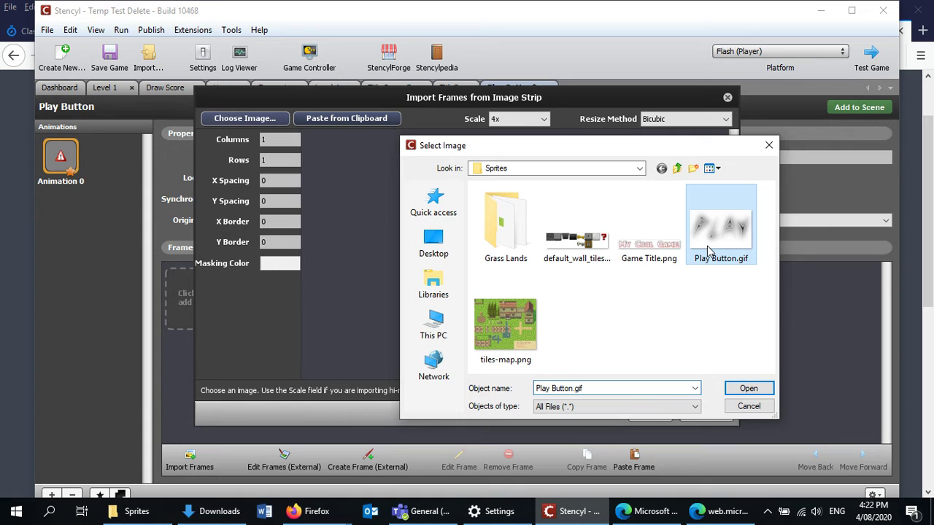
pyautogui.click(749, 388)
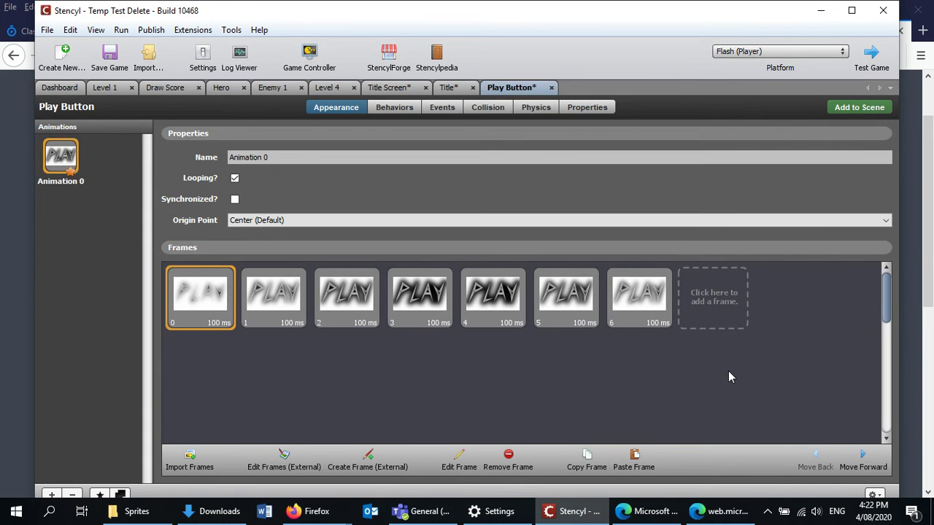
# Add the Play Button actor to the Title Screen scene, placing it centred below the game title, and stop placing actors.
pyautogui.click(872, 110)
pyautogui.click(538, 268)
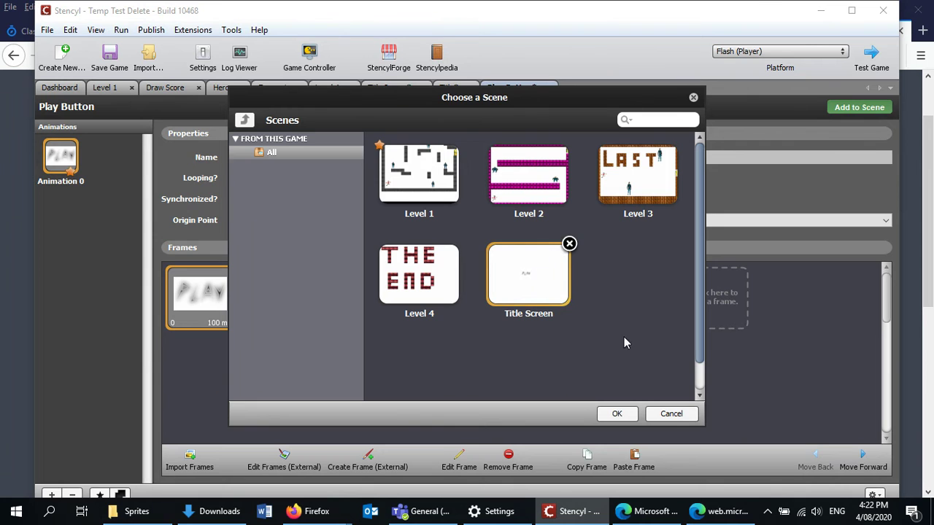
pyautogui.click(617, 414)
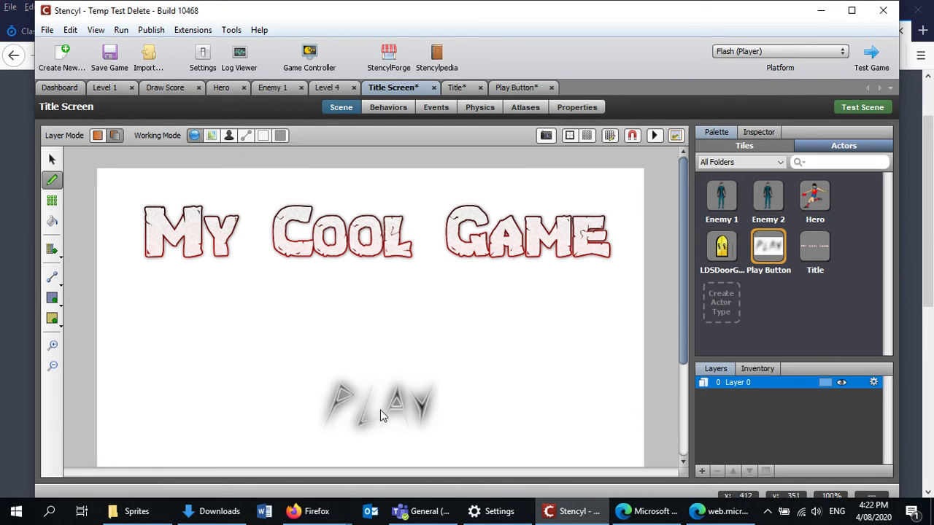
pyautogui.click(364, 386)
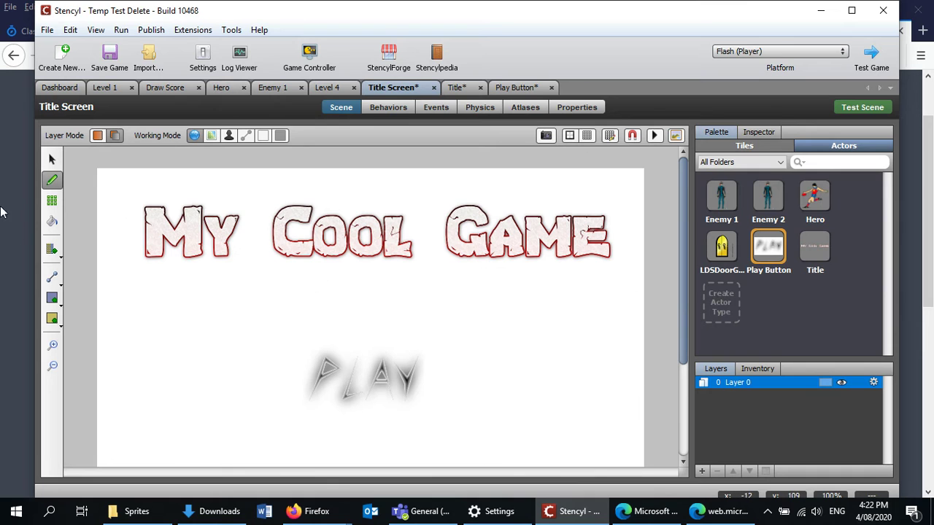
pyautogui.click(52, 159)
pyautogui.scroll(-2, 319, 299)
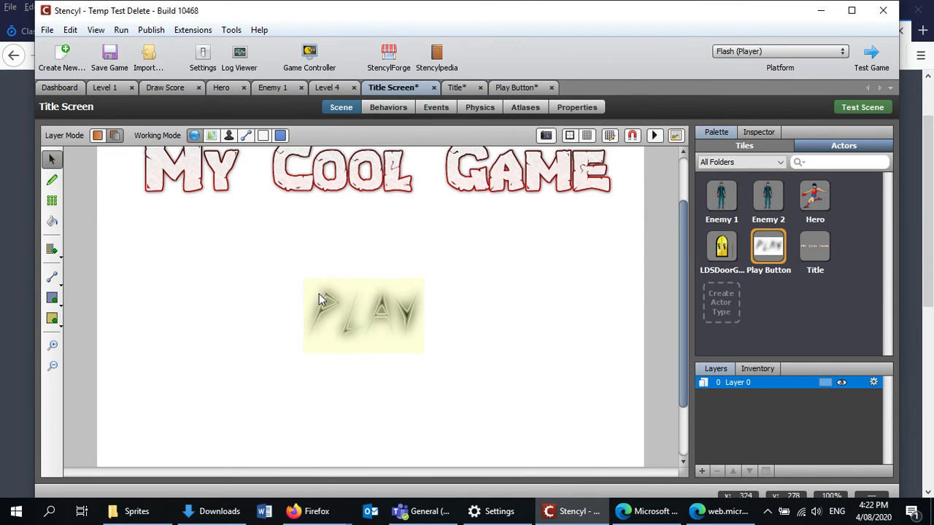
pyautogui.scroll(-3, 319, 334)
pyautogui.scroll(5, 319, 336)
pyautogui.scroll(-5, 318, 337)
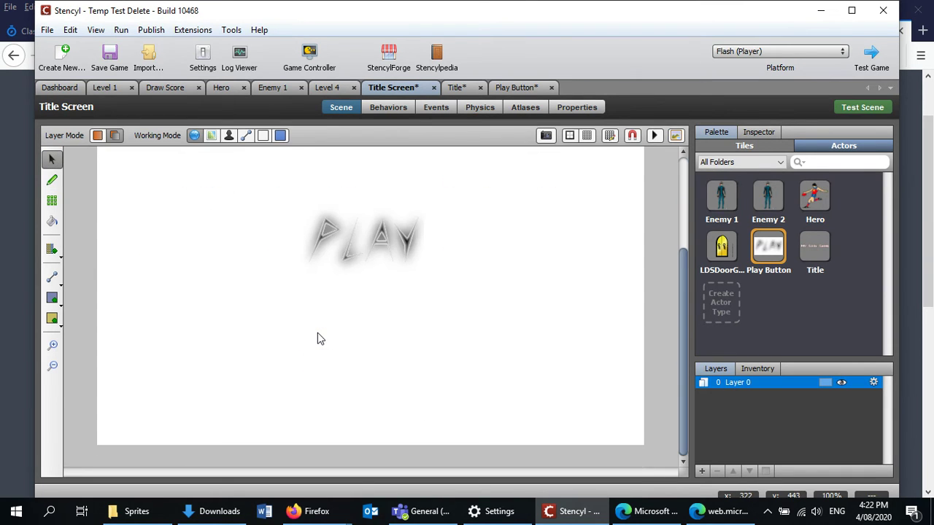
pyautogui.scroll(4, 317, 339)
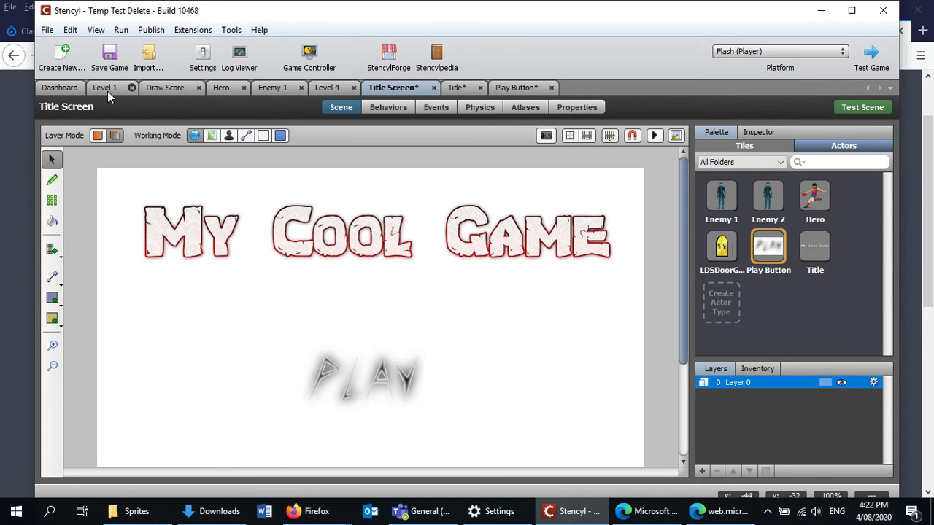
# Open the Play Button actor type from the game's actor types and bring up its events.
pyautogui.click(64, 88)
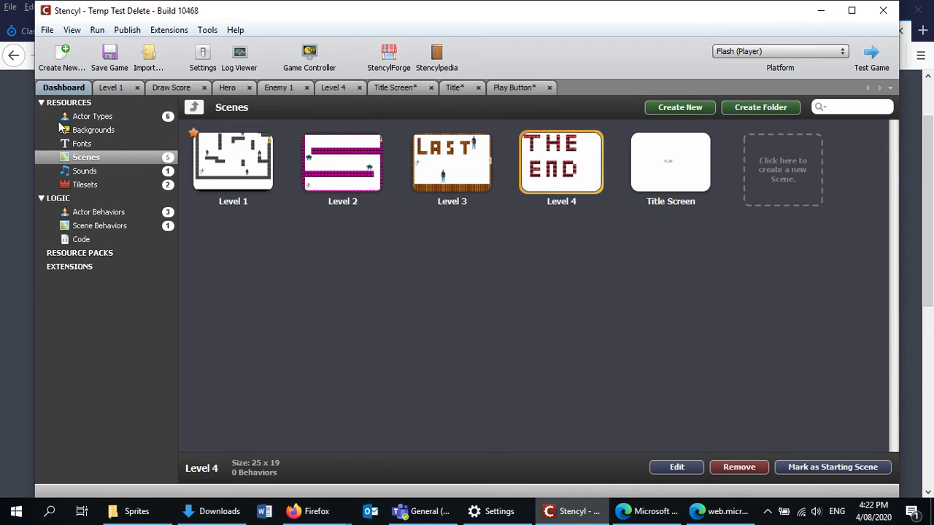
pyautogui.click(87, 118)
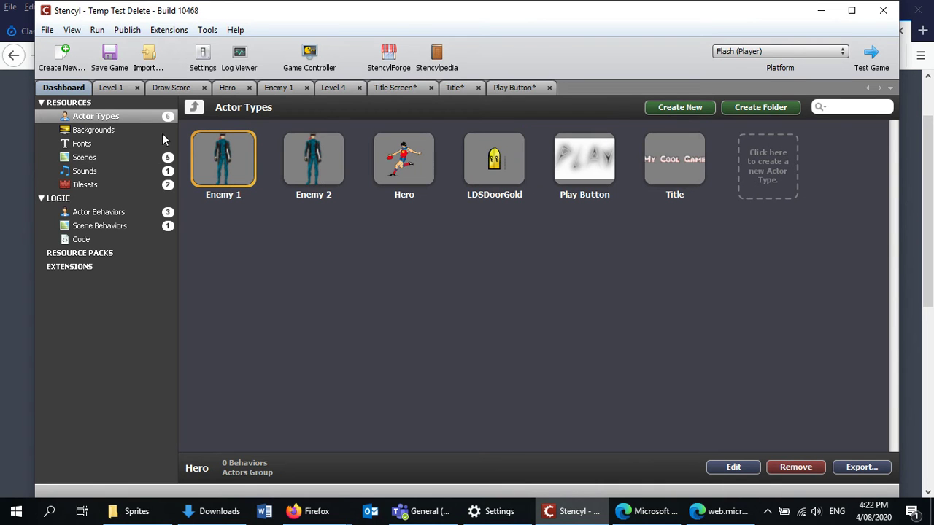
pyautogui.click(568, 168)
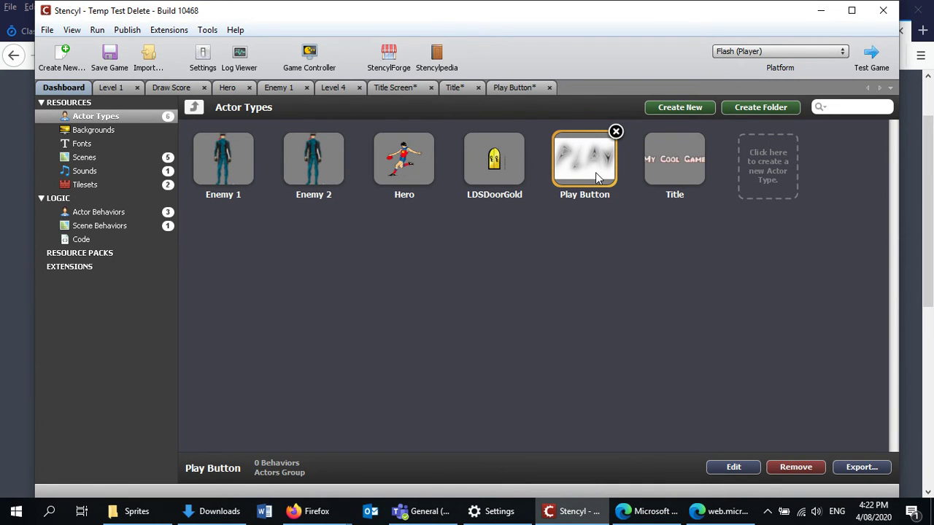
pyautogui.doubleClick(595, 177)
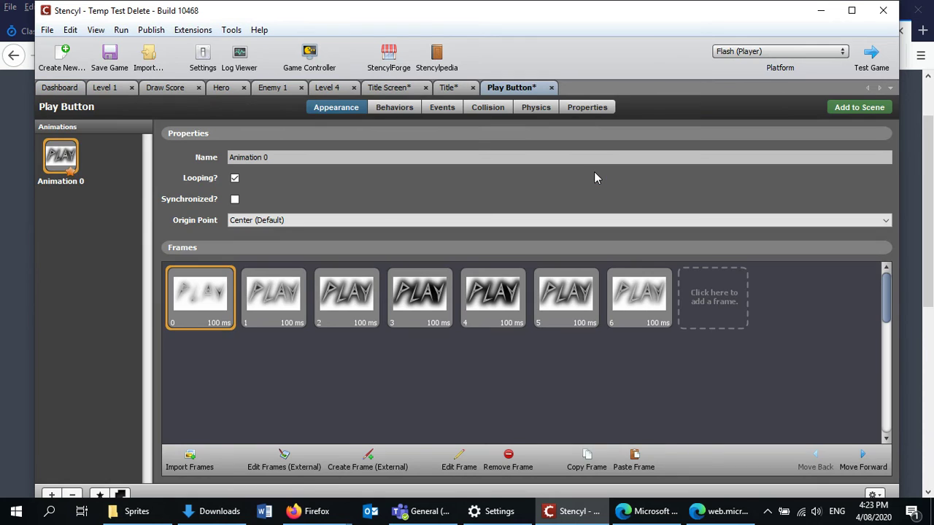
pyautogui.click(443, 109)
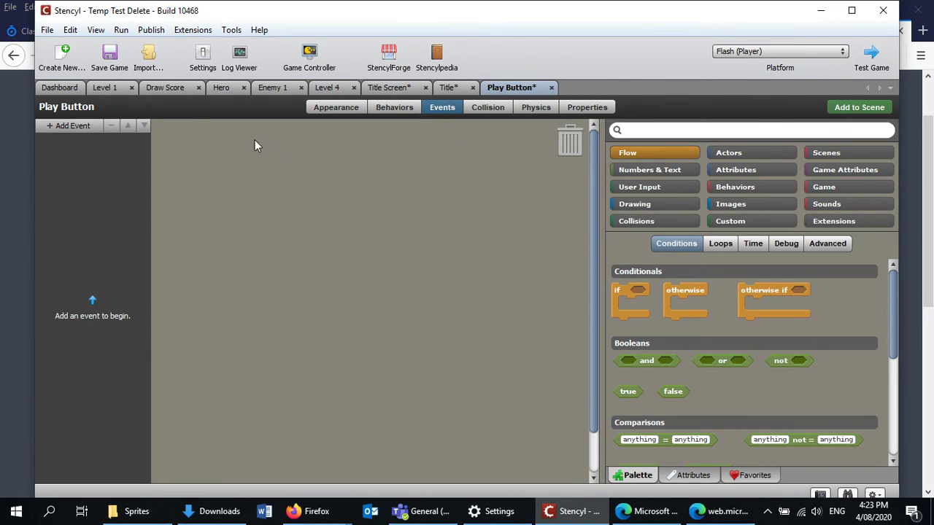
# Add a mouse click input event to the Play Button actor.
pyautogui.click(69, 126)
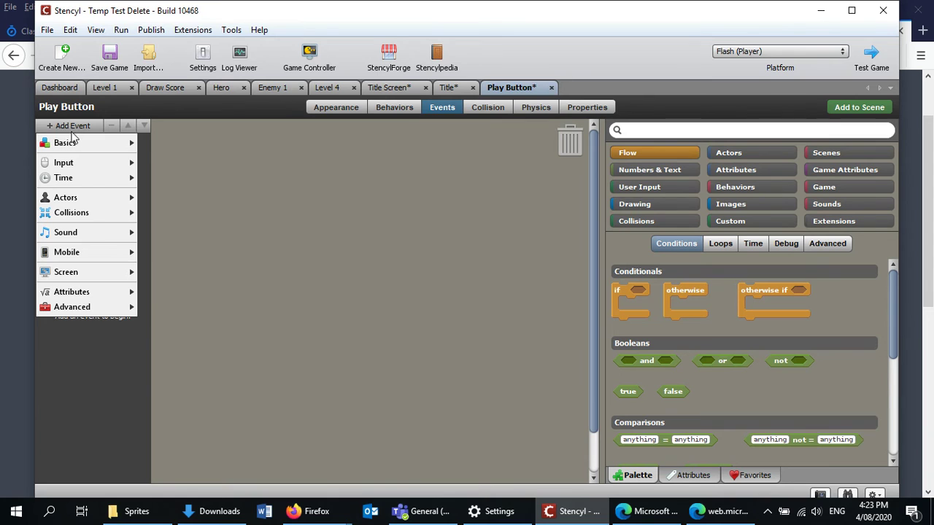
pyautogui.moveTo(66, 166)
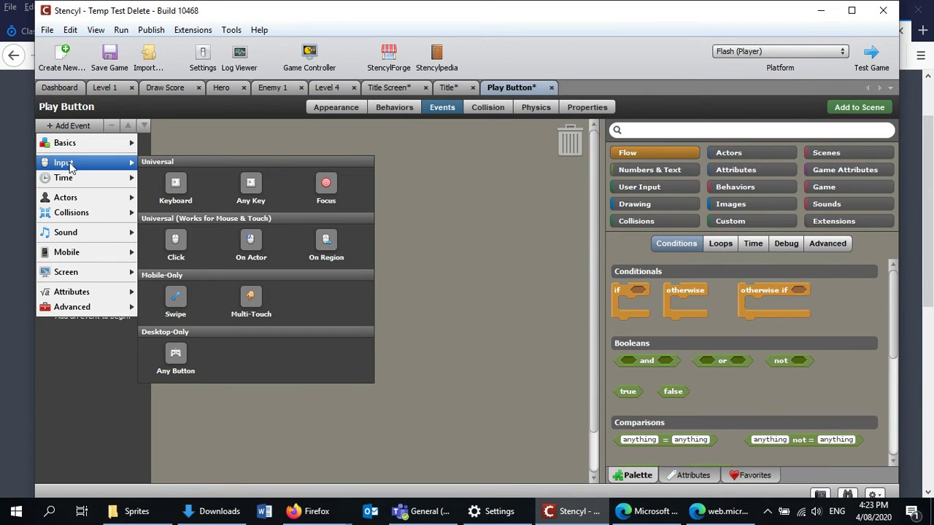
pyautogui.click(175, 244)
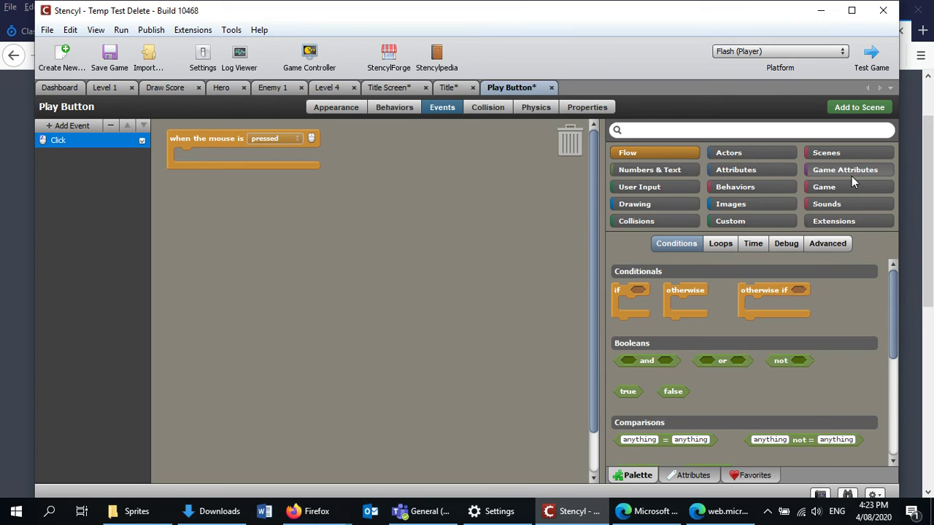
# Insert a scene-switching block with Fade Out and Fade In transitions inside the mouse-pressed event.
pyautogui.click(838, 157)
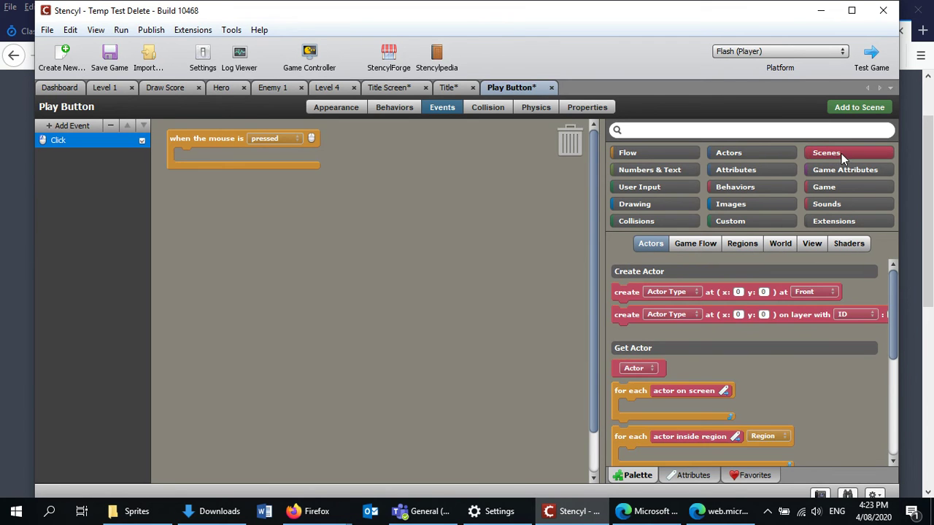
pyautogui.scroll(-1, 775, 322)
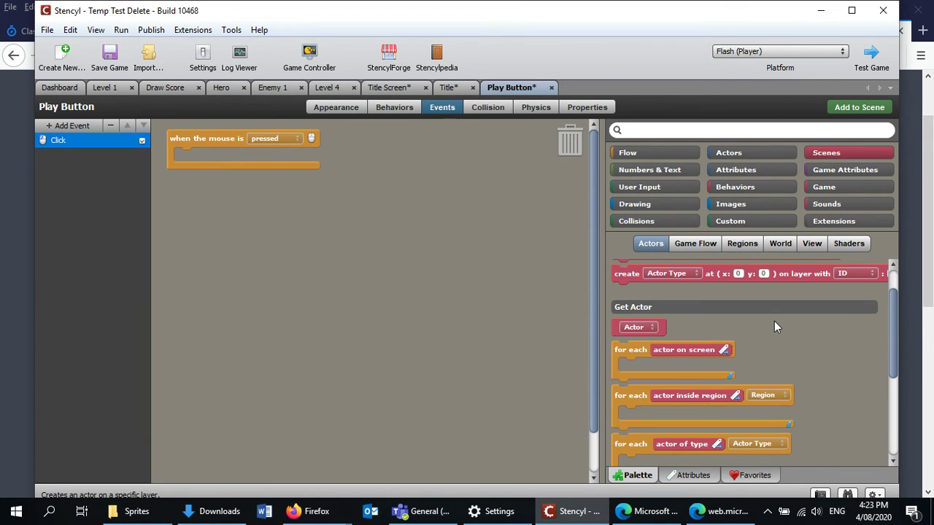
pyautogui.click(699, 243)
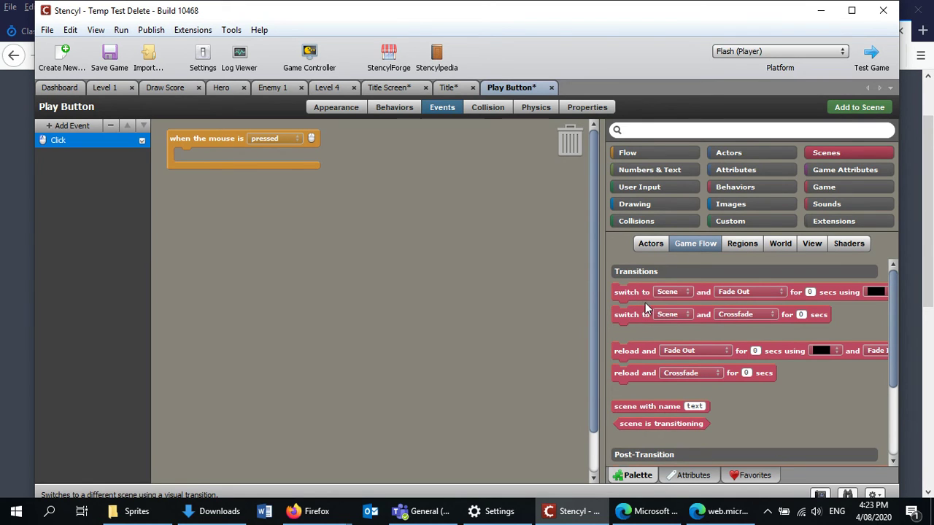
pyautogui.moveTo(634, 294); pyautogui.dragTo(198, 155)
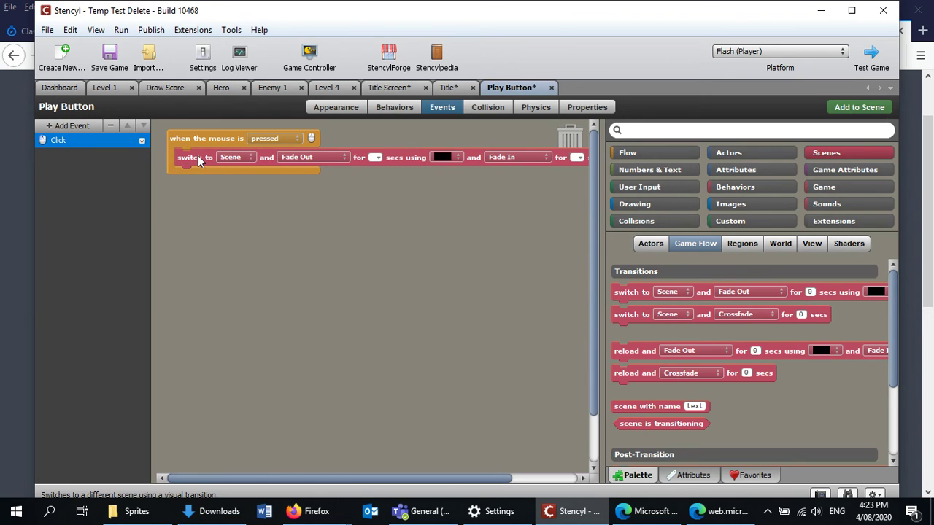
# Set Level 1 as the scene that the mouse-pressed event switches to.
pyautogui.click(240, 158)
pyautogui.click(251, 156)
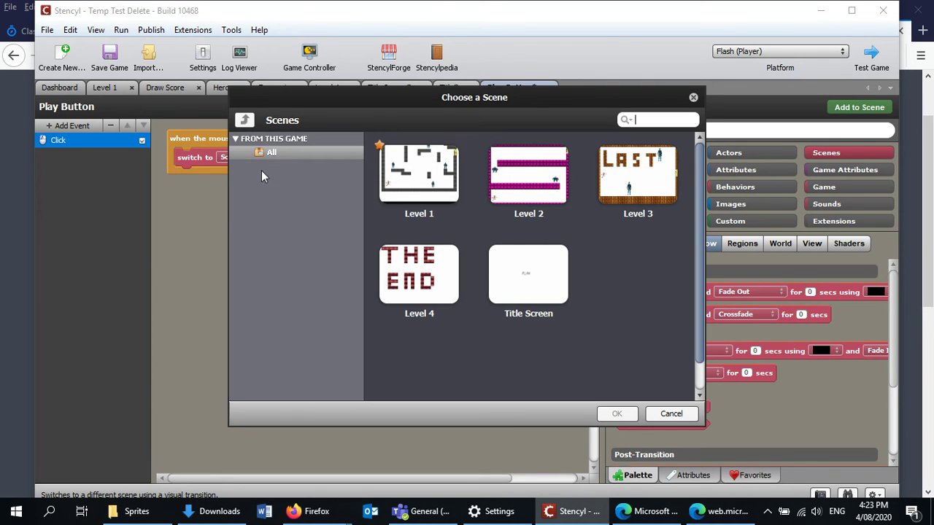
pyautogui.click(423, 179)
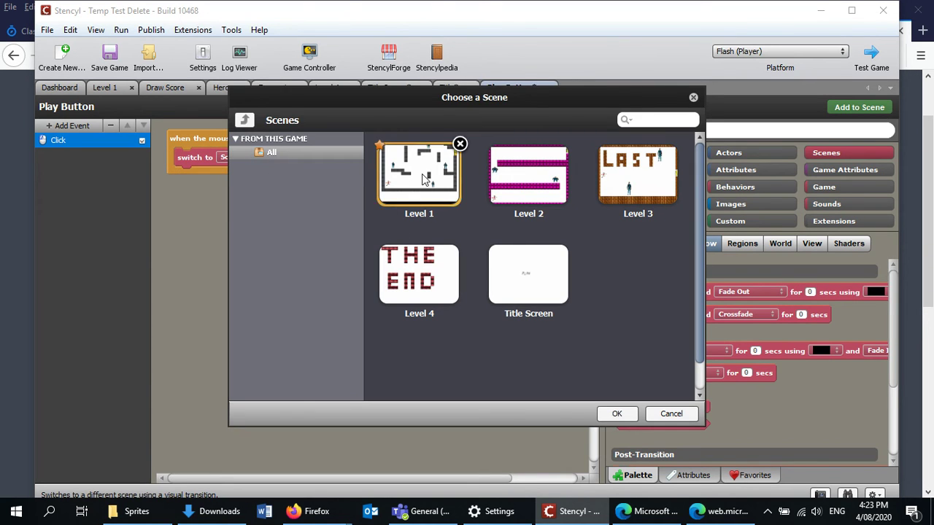
pyautogui.click(617, 413)
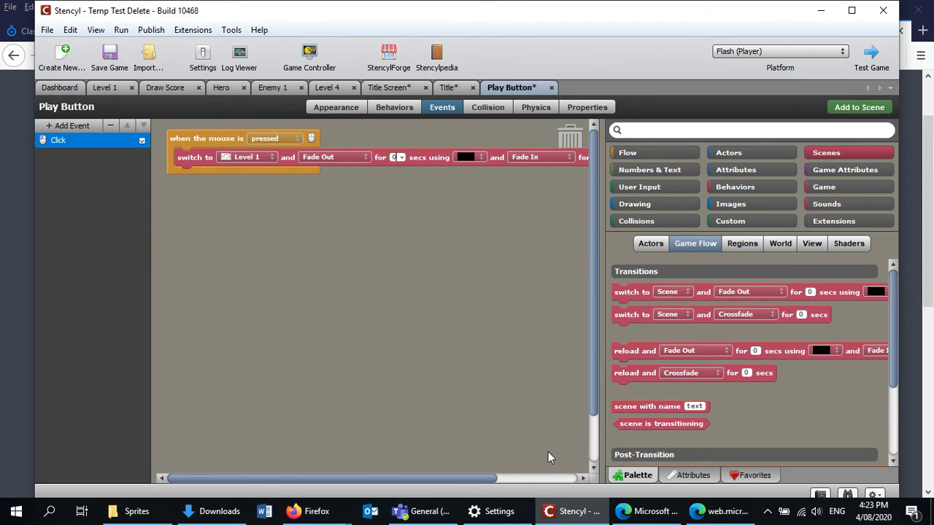
# Set the Fade In duration of the switch to Level 1 to 1 second.
pyautogui.moveTo(486, 480); pyautogui.dragTo(554, 480)
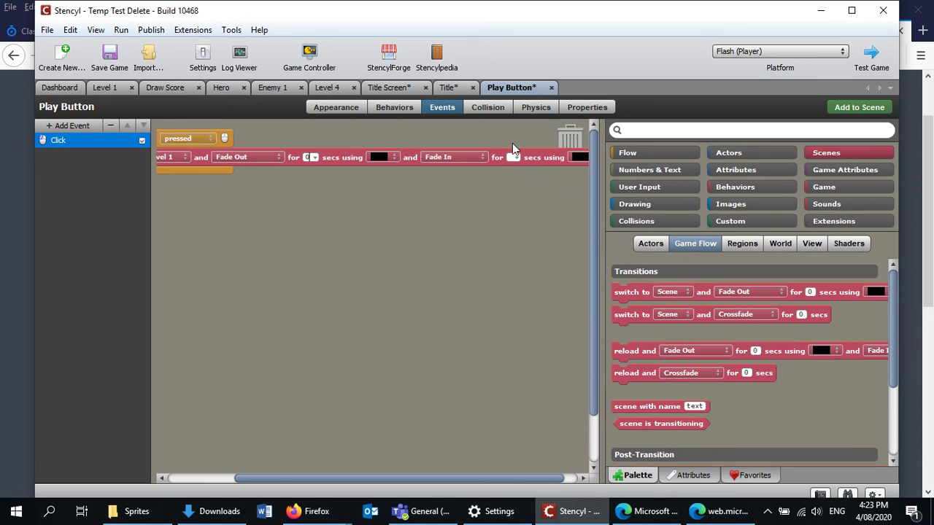
pyautogui.write('1')
pyautogui.click(223, 476)
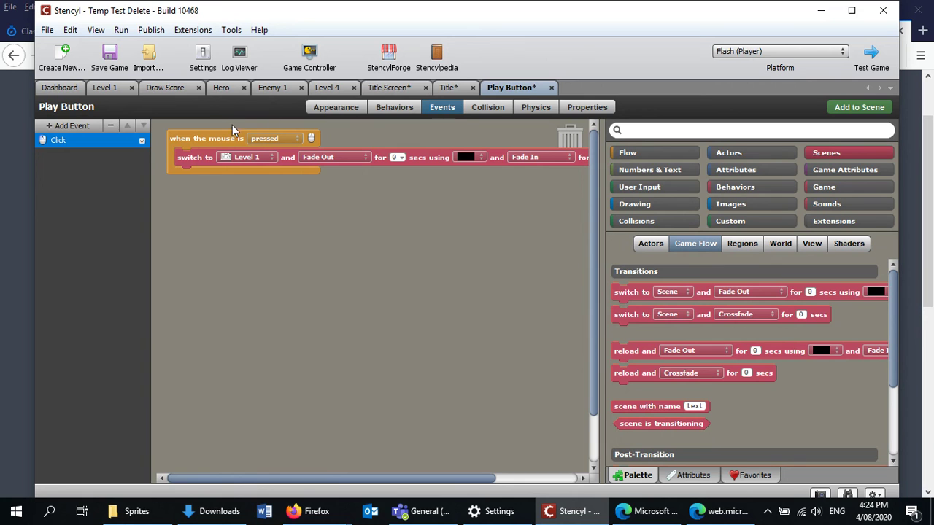
# Mark the Title Screen scene as the game's starting scene.
pyautogui.click(69, 88)
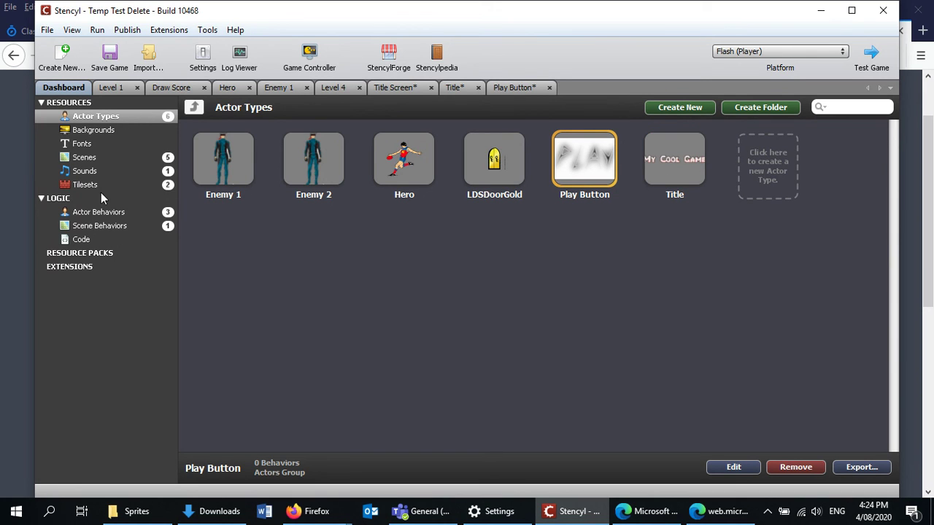
pyautogui.click(88, 156)
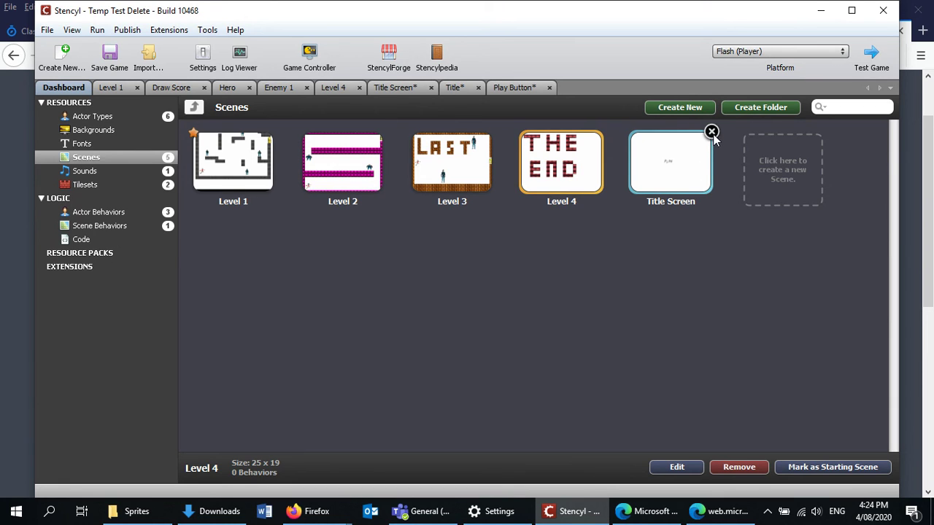
pyautogui.rightClick(699, 159)
pyautogui.click(687, 164)
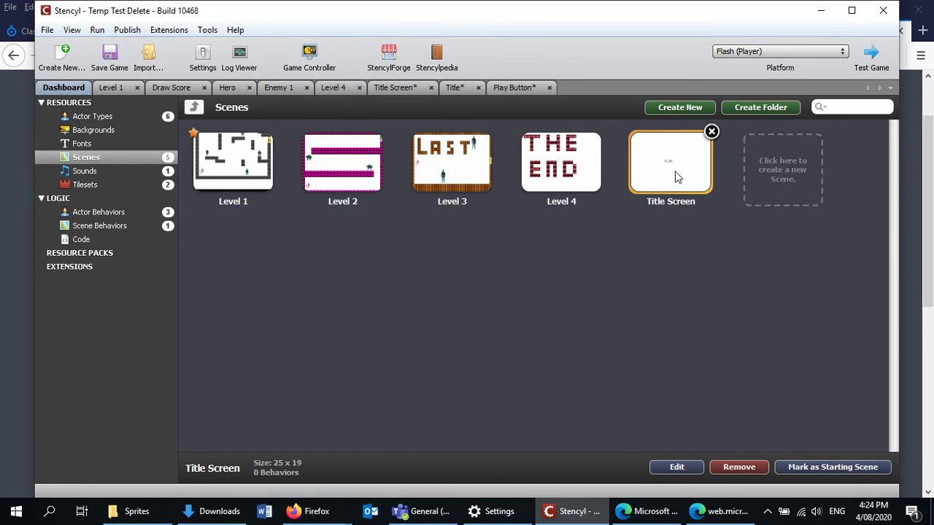
pyautogui.click(815, 469)
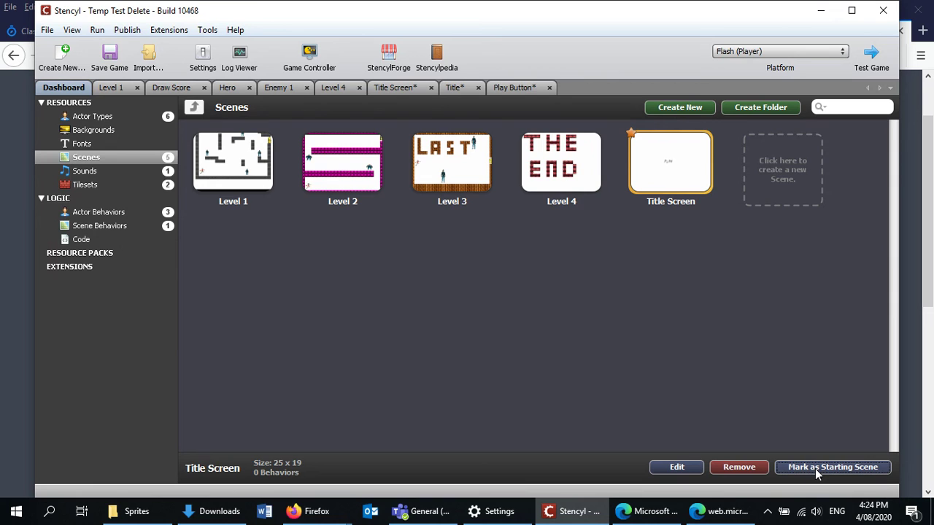
# Test the game in the Flash Player and start it with the play button on the title screen.
pyautogui.moveTo(680, 170)
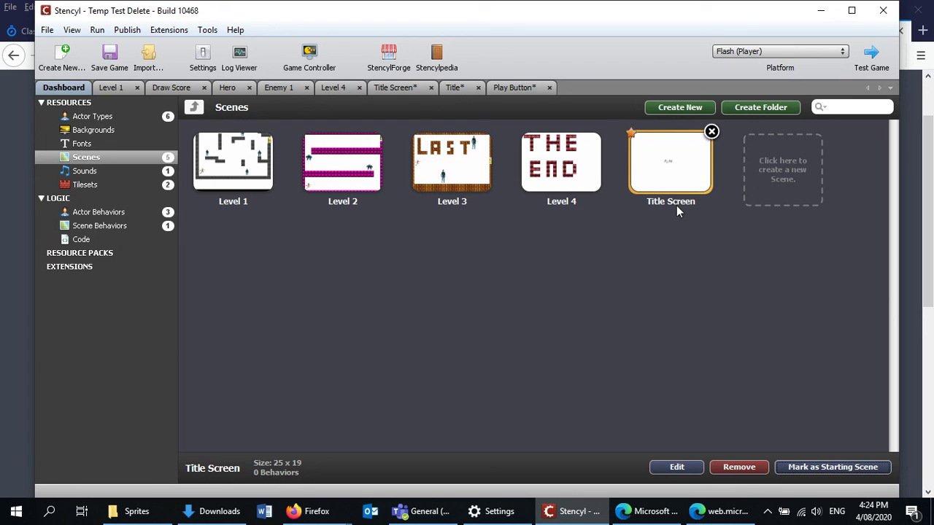
pyautogui.click(878, 63)
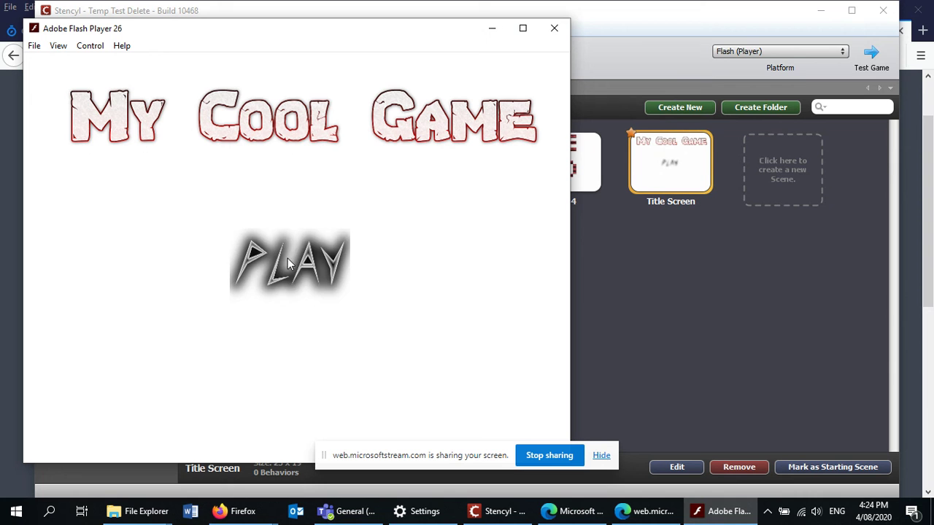
pyautogui.click(308, 268)
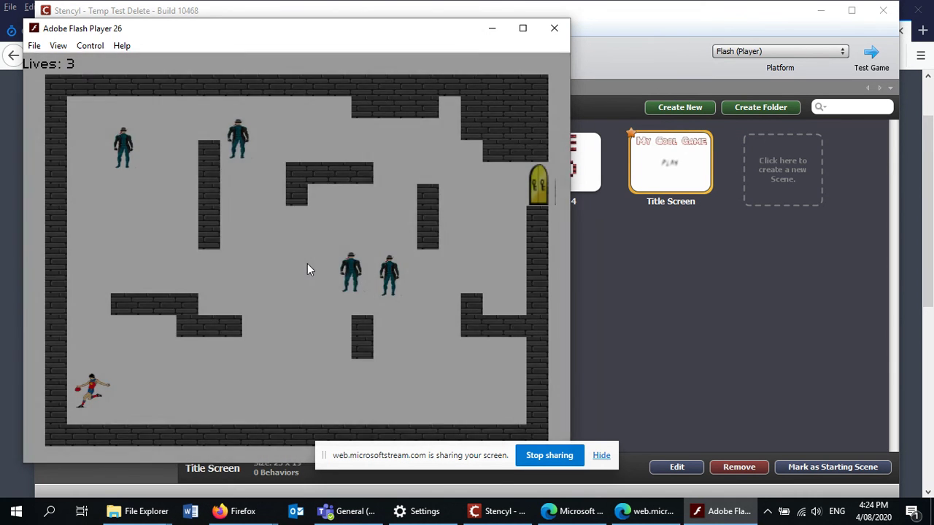